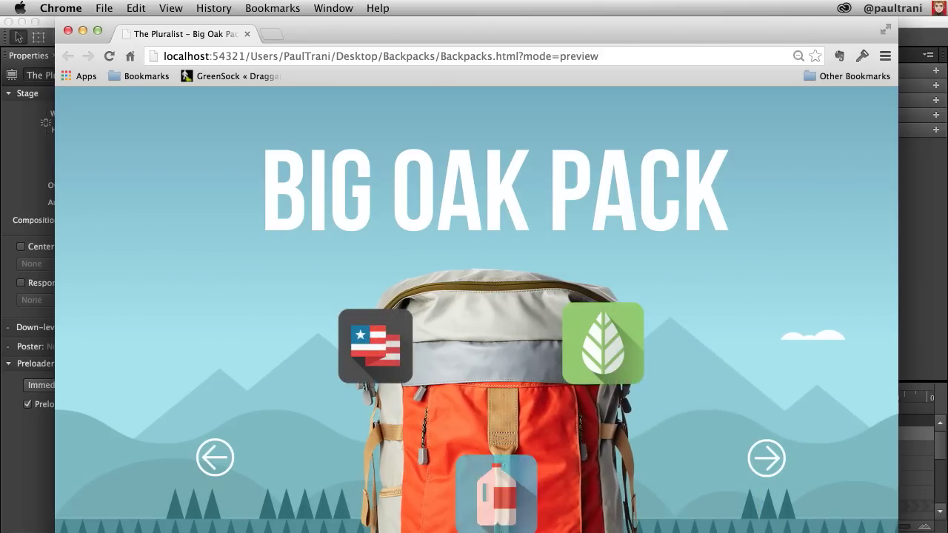
# Advance the Chrome preview to the orange city slide, then close the preview window.
pyautogui.click(770, 462)
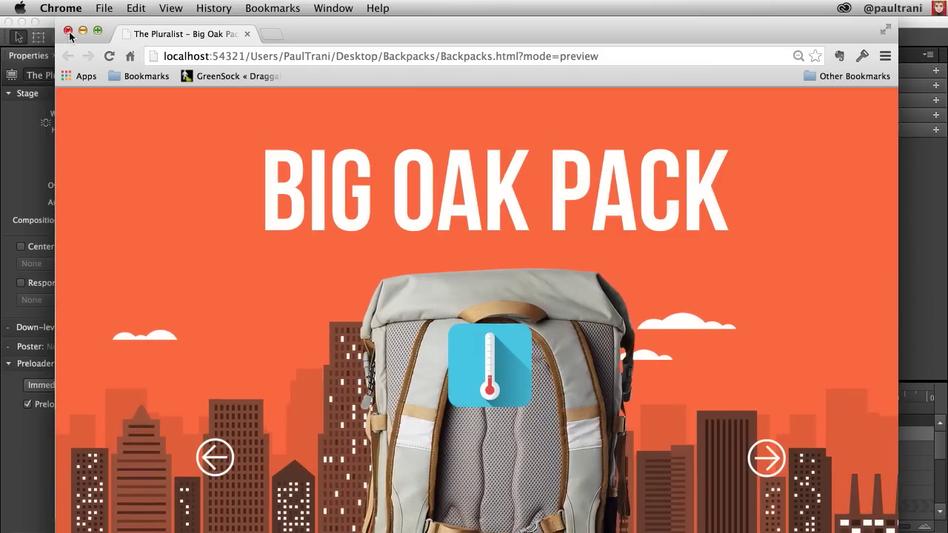
pyautogui.press('super+w')
# Select birdsFade.mp3, birdsFade.ogg, city2.mp3 and city2.ogg from the Desktop for Library audio import.
pyautogui.click(771, 241)
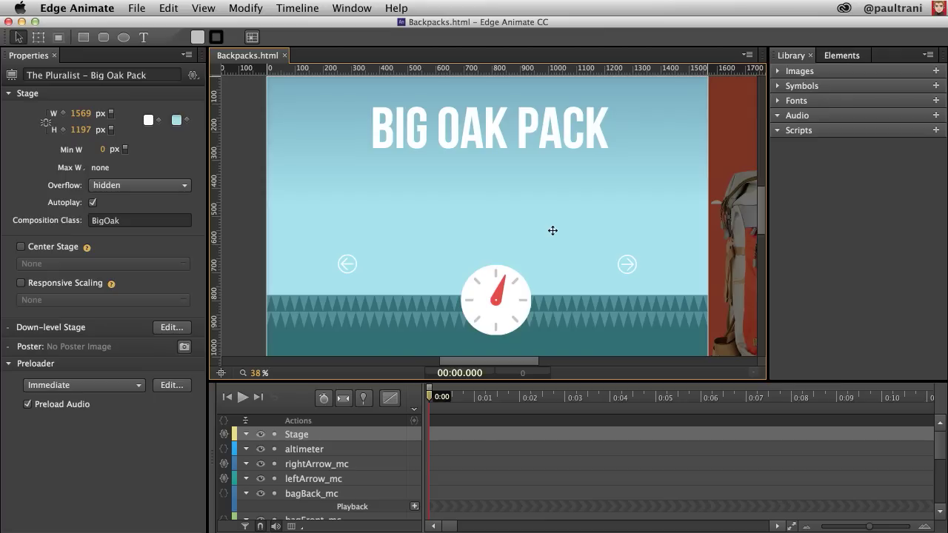
pyautogui.click(936, 116)
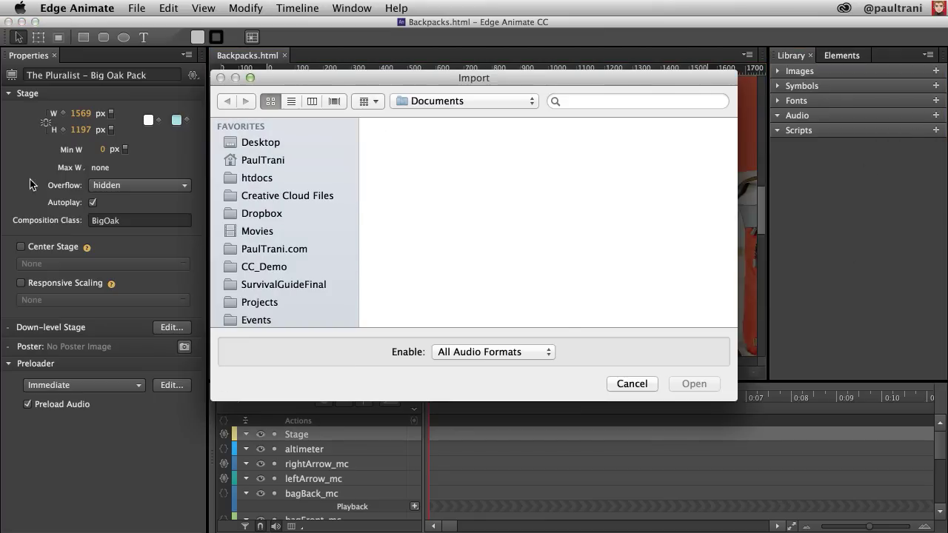
pyautogui.click(245, 142)
pyautogui.moveTo(495, 142); pyautogui.dragTo(669, 292)
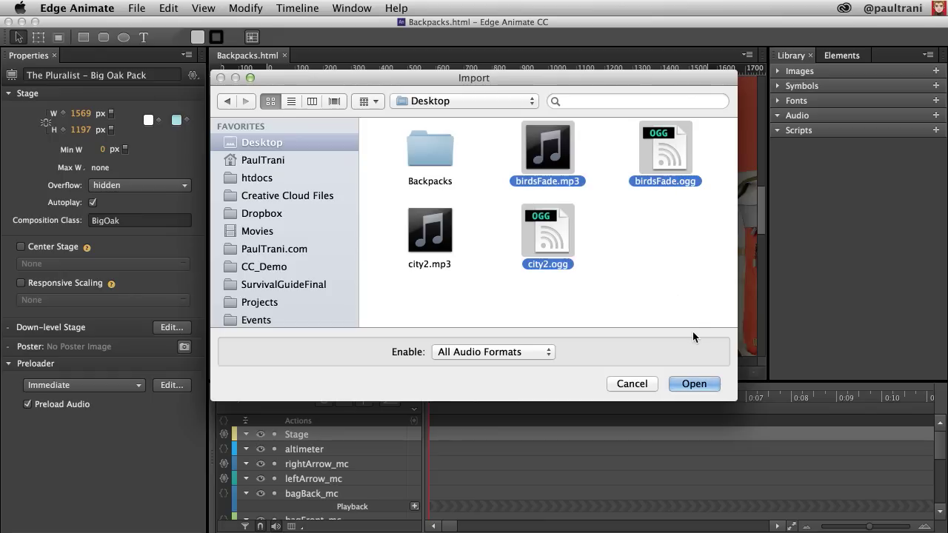
pyautogui.keyDown('super'); pyautogui.click(418, 221); pyautogui.keyUp('super')
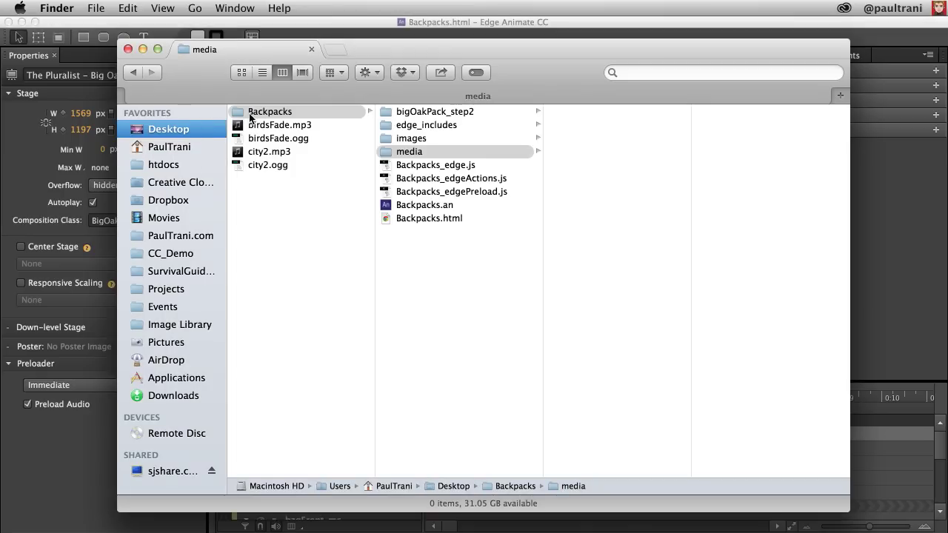
# Check in Finder that the Backpacks project's media folder is still empty.
pyautogui.click(388, 152)
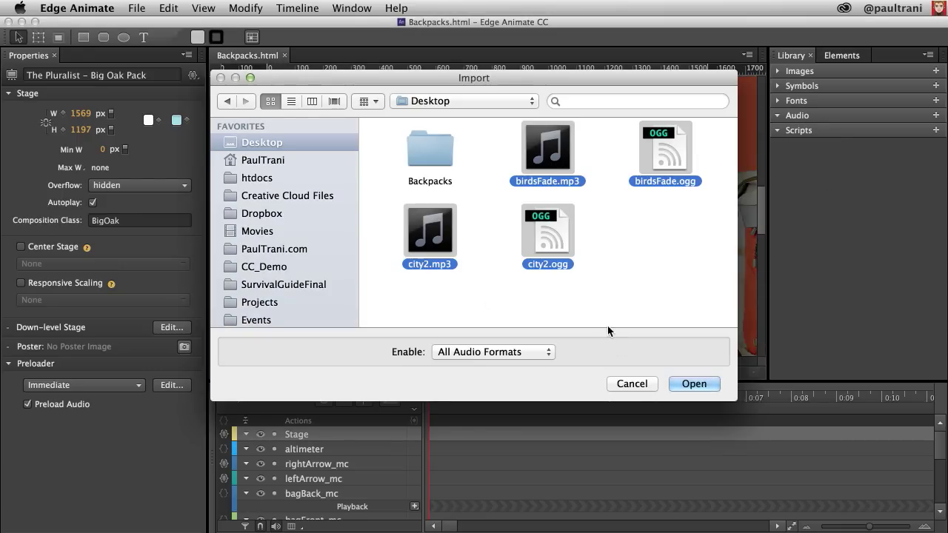
# Import the four audio files, place birdsFade on the stage, and save and preview in Chrome.
pyautogui.click(683, 386)
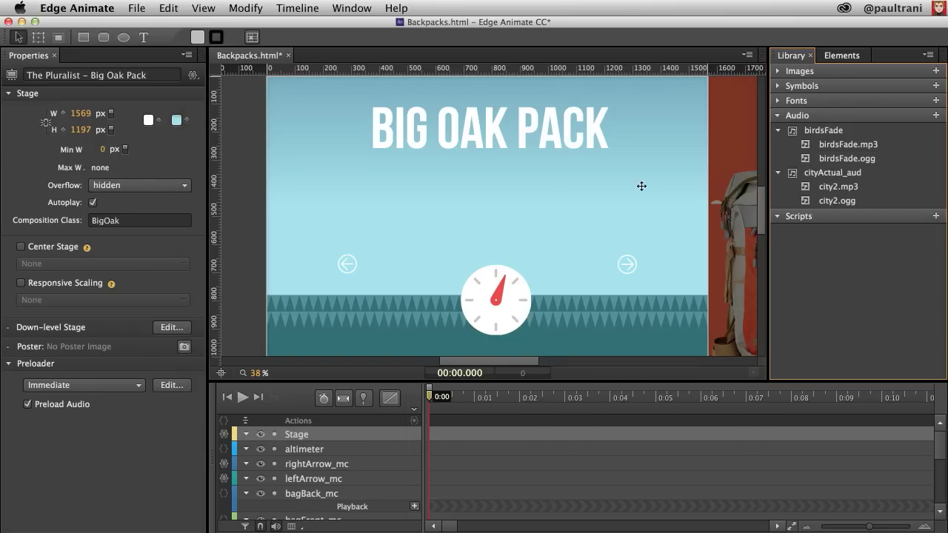
pyautogui.click(848, 133)
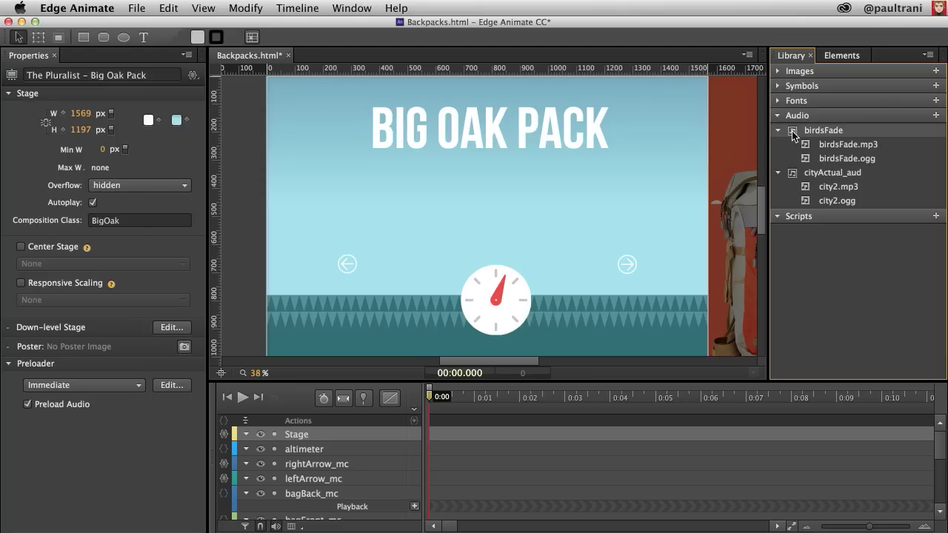
pyautogui.moveTo(794, 136); pyautogui.dragTo(361, 237)
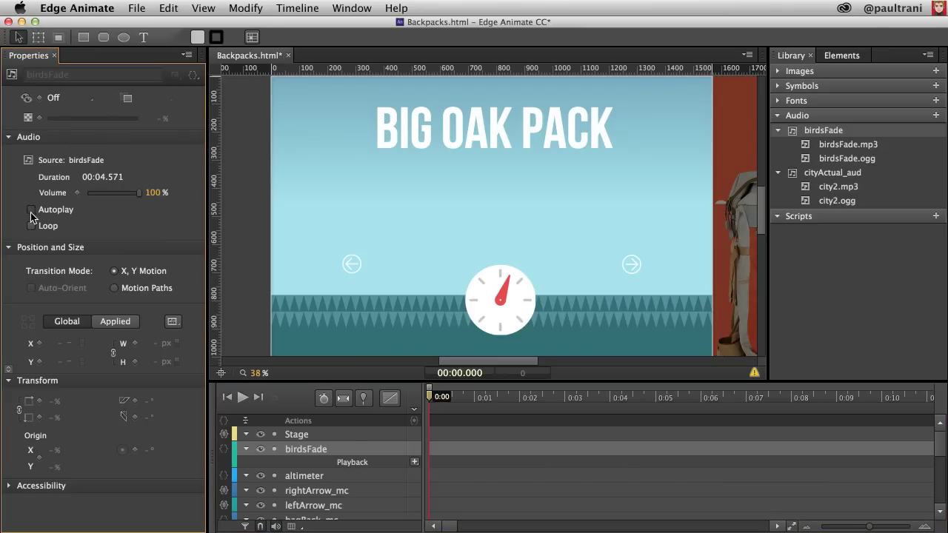
pyautogui.click(242, 222)
pyautogui.press('super+Return')
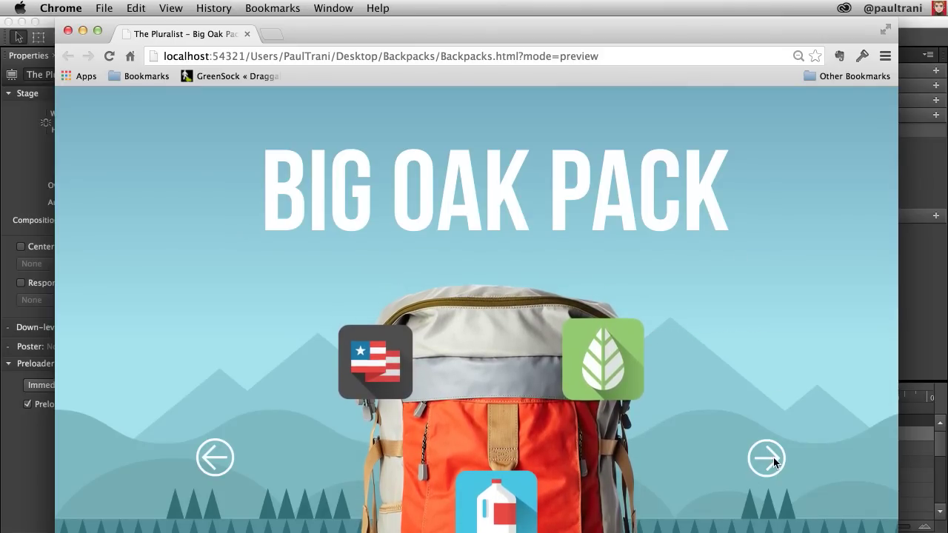
# Close the Chrome preview and return to the Edge Animate Backpacks composition.
pyautogui.click(68, 30)
pyautogui.click(800, 177)
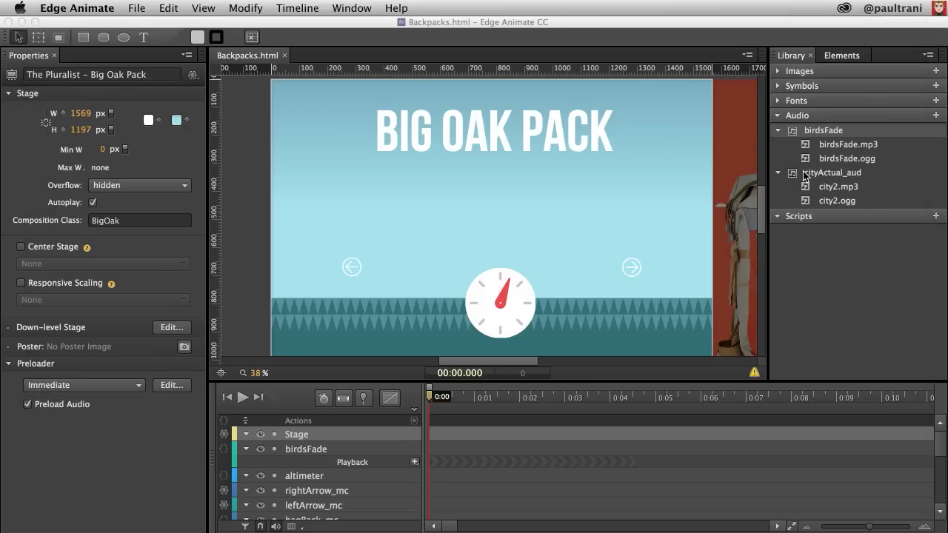
# Add cityActual_aud from the Library as its own timeline track, keeping its name, then select the right arrow.
pyautogui.click(798, 175)
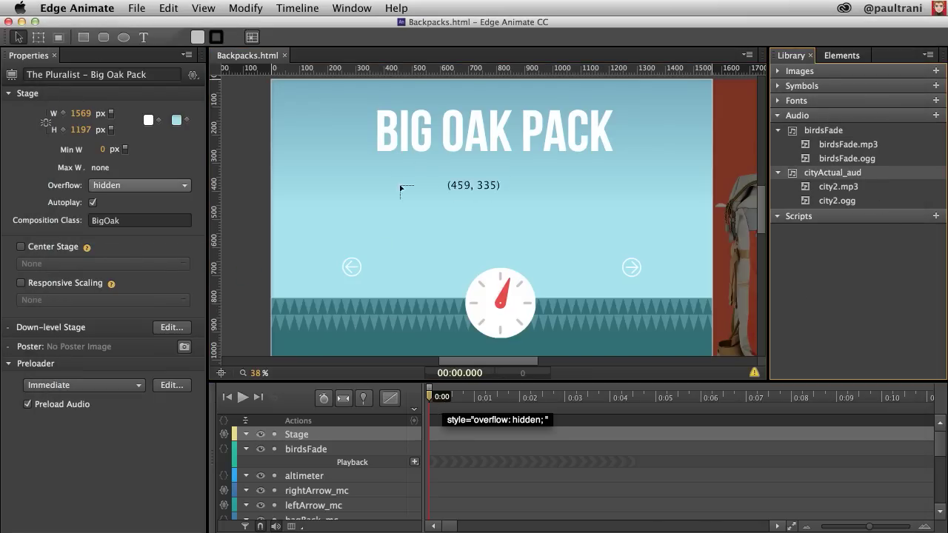
pyautogui.moveTo(400, 188); pyautogui.dragTo(390, 185)
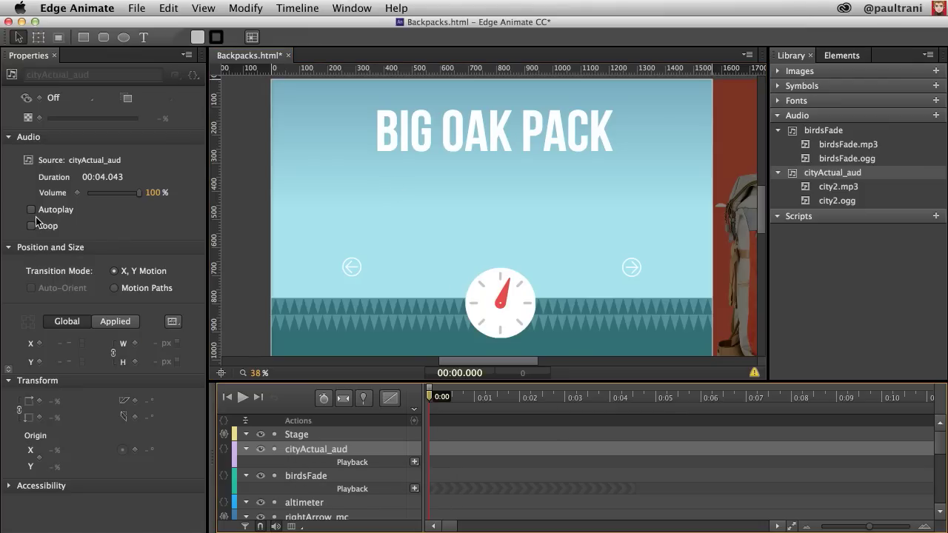
pyautogui.doubleClick(308, 450)
pyautogui.press('super+c')
pyautogui.press('Return')
pyautogui.click(628, 273)
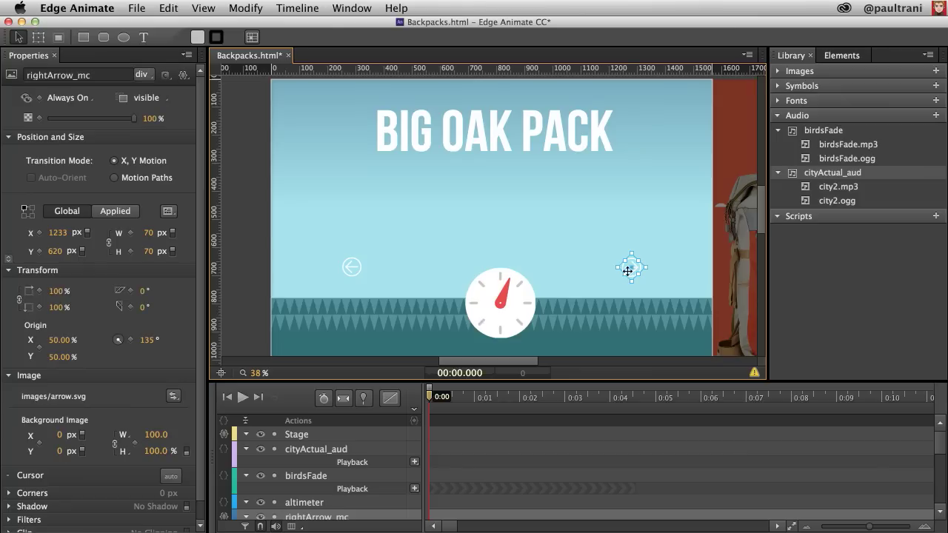
# Insert a Play Audio snippet on line 14 of rightArrow_mc's click code, targeting cityActual_aud.
pyautogui.click(184, 79)
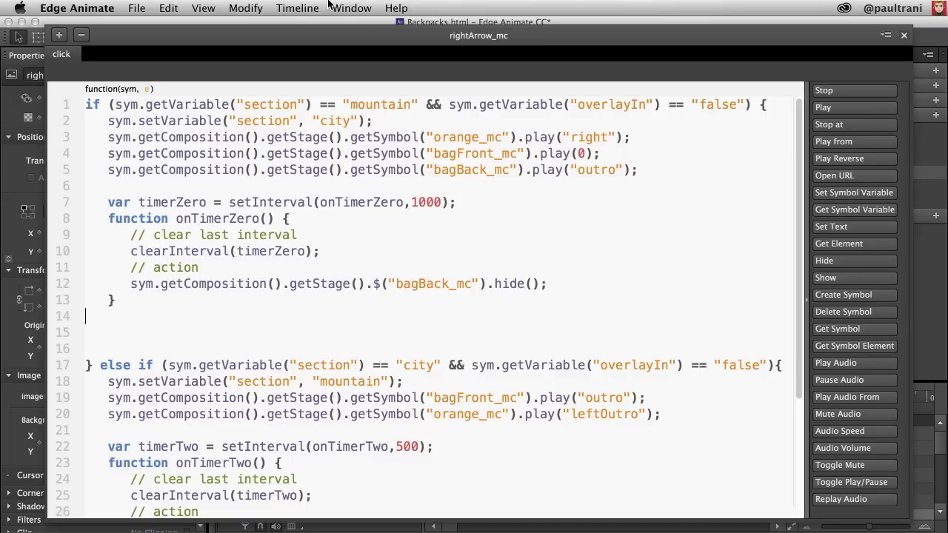
pyautogui.click(104, 323)
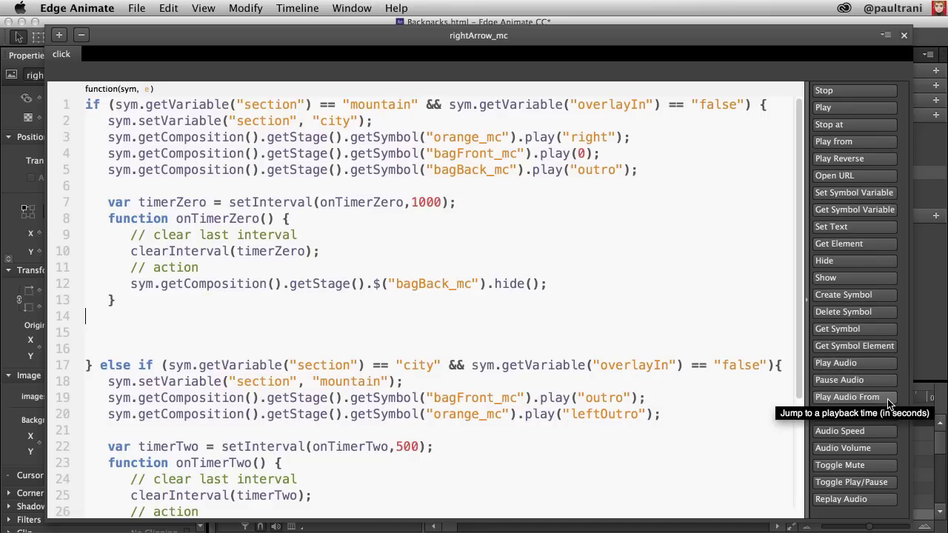
pyautogui.click(871, 368)
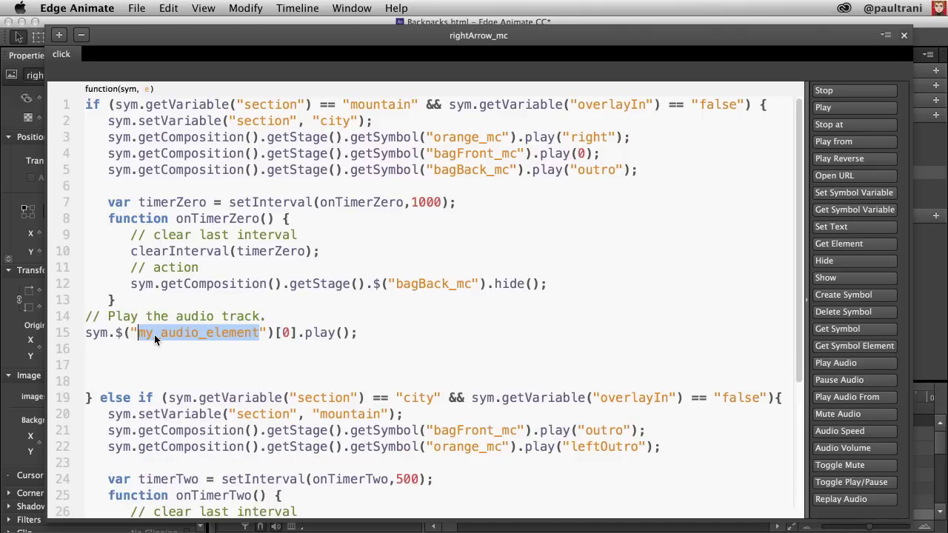
pyautogui.press('super+v')
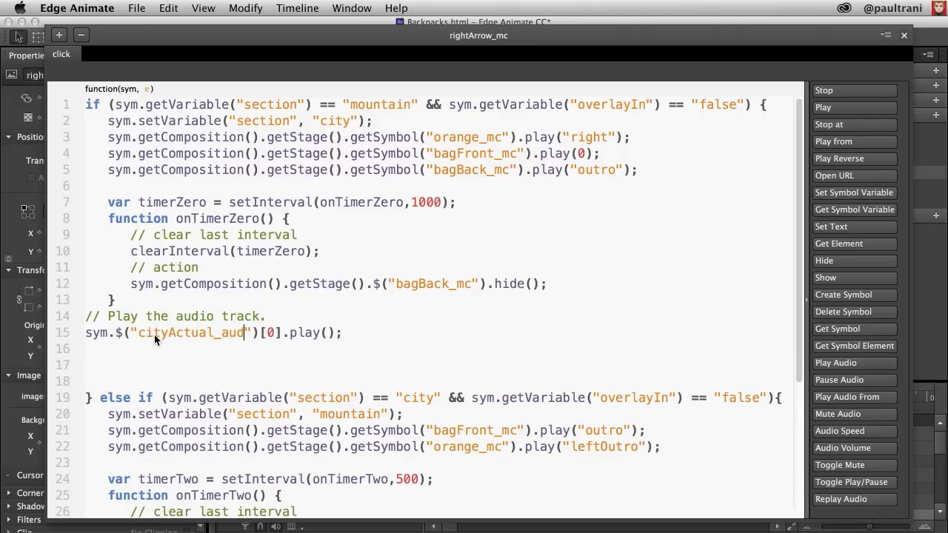
# Add a blank line before the play statement, review the code, and close the editor.
pyautogui.press('Up')
pyautogui.press('End')
pyautogui.press('Return')
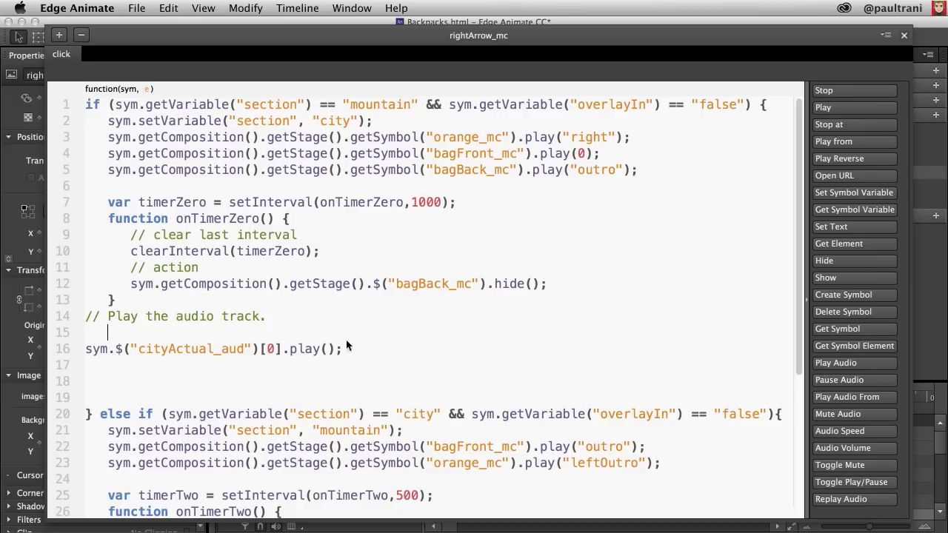
pyautogui.moveTo(360, 356); pyautogui.dragTo(17, 358)
pyautogui.click(102, 338)
pyautogui.scroll(-3, 138, 337)
pyautogui.scroll(-3, 146, 314)
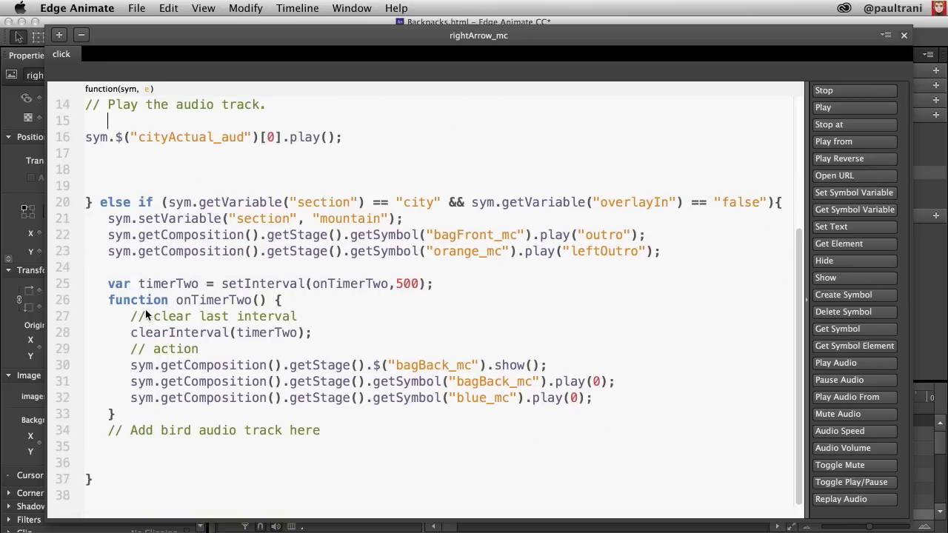
pyautogui.scroll(6, 145, 309)
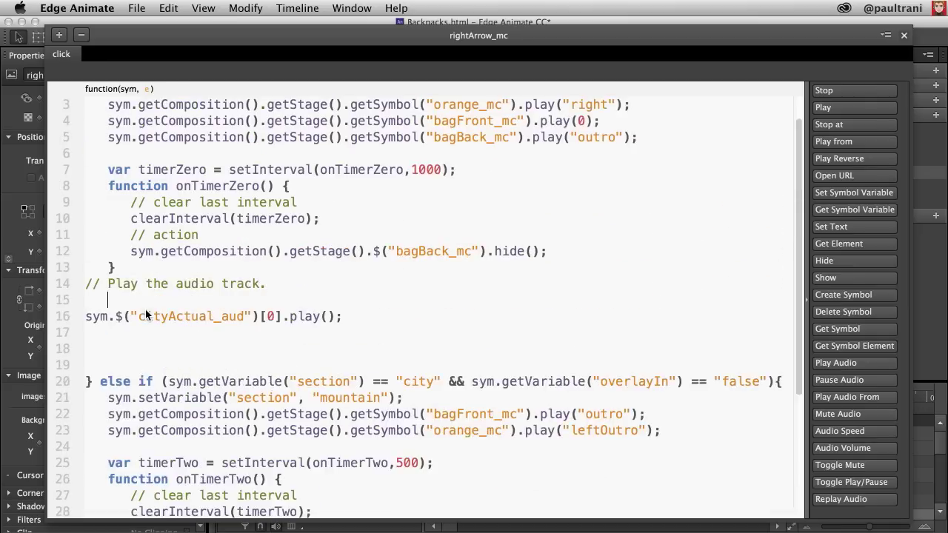
pyautogui.click(904, 36)
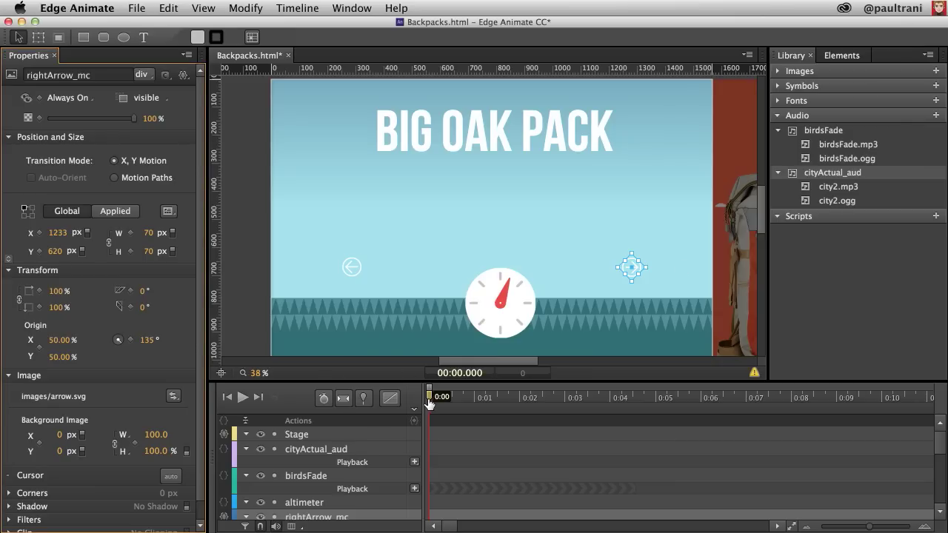
# Try a cityActual_aud Play trigger at 0:02, delete it, then save and preview.
pyautogui.moveTo(503, 403)
pyautogui.mouseDown()
pyautogui.moveTo(530, 400)
pyautogui.moveTo(519, 400)
pyautogui.mouseUp()
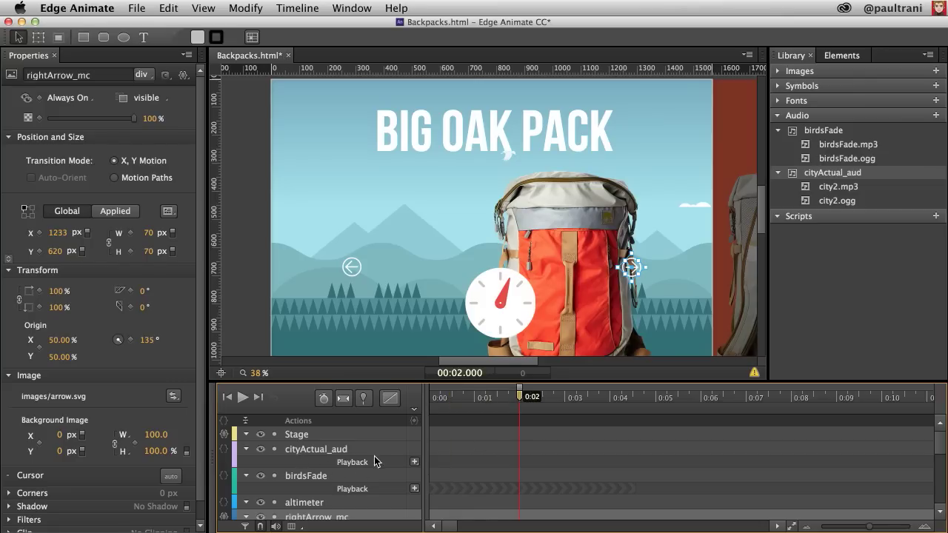
pyautogui.click(414, 461)
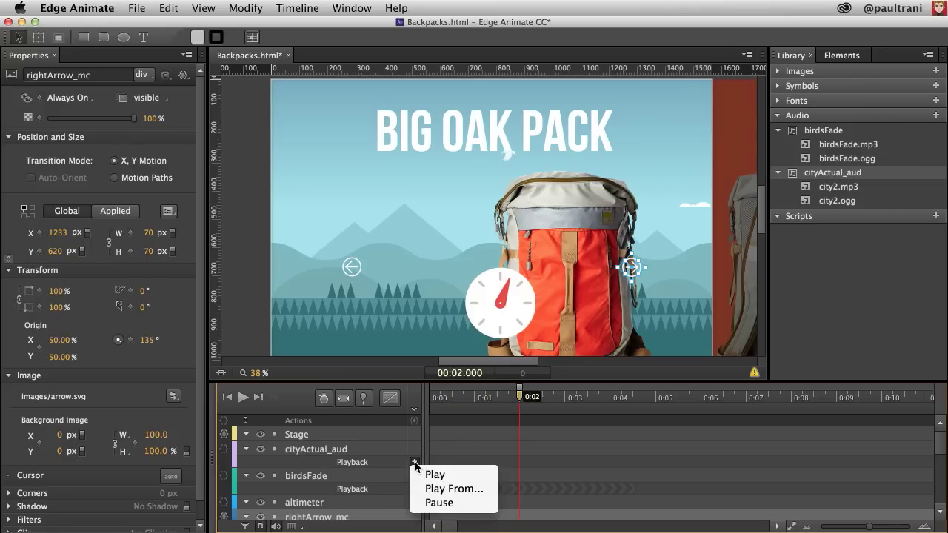
pyautogui.click(429, 476)
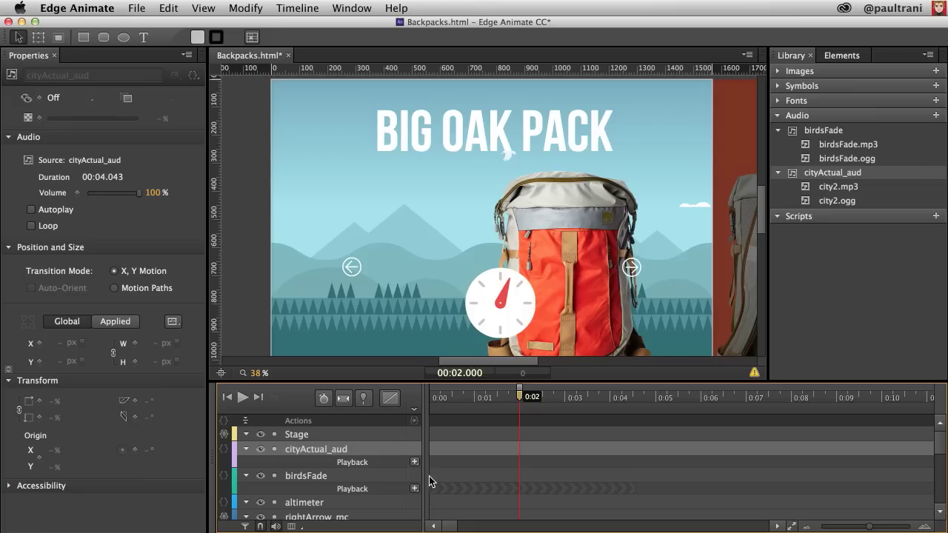
pyautogui.moveTo(525, 461)
pyautogui.mouseDown()
pyautogui.moveTo(626, 461)
pyautogui.moveTo(522, 461)
pyautogui.mouseUp()
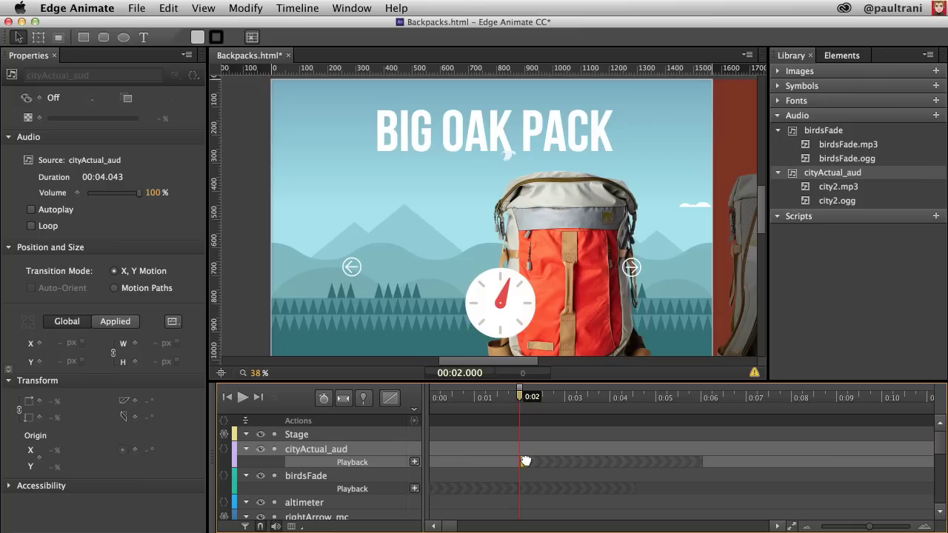
pyautogui.press('Delete')
pyautogui.press('super+Return')
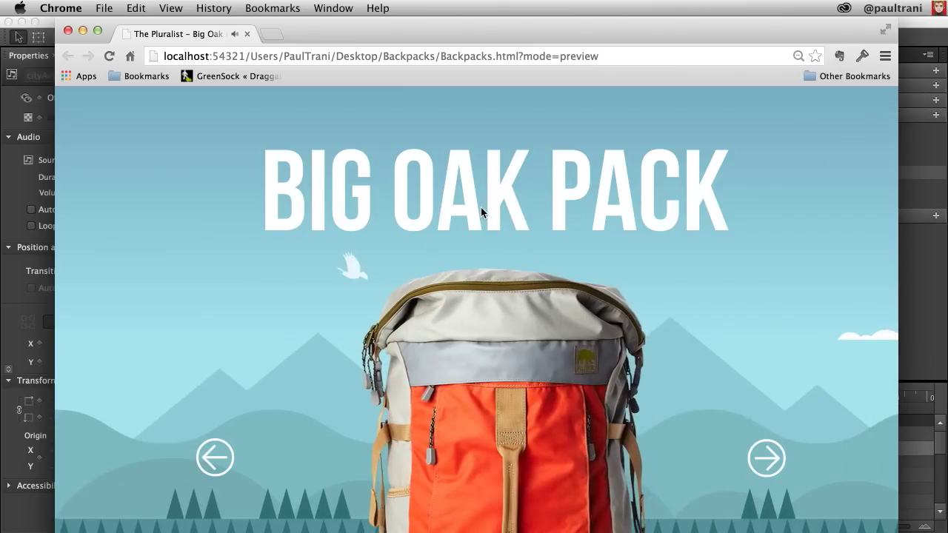
# Advance the preview to the city slide, close it, and collapse the Library's audio list.
pyautogui.click(768, 459)
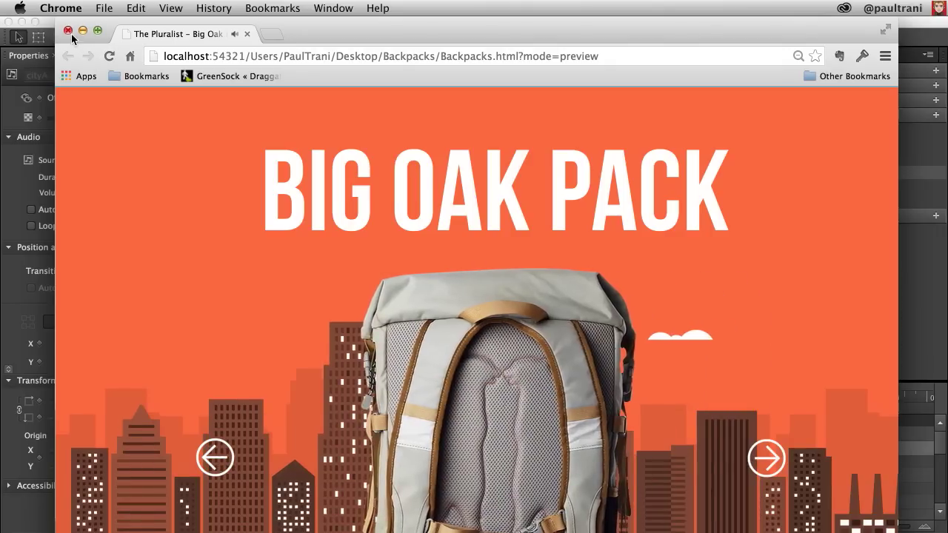
pyautogui.press('super+w')
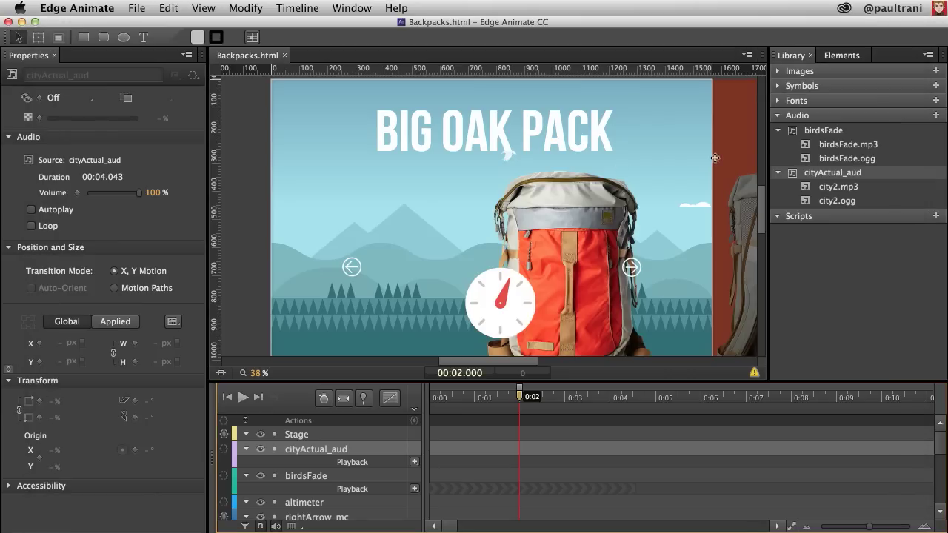
pyautogui.click(792, 115)
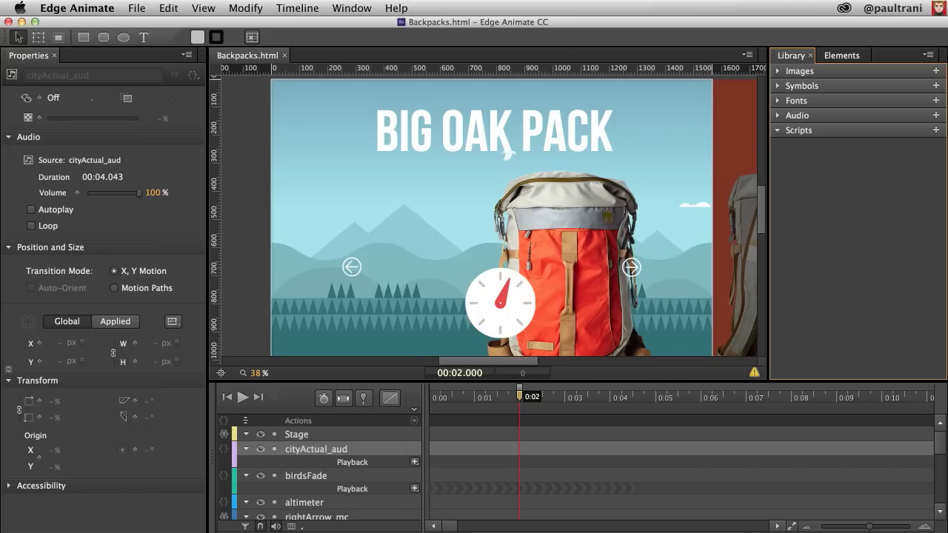
# Open a new, blank Chrome browser window.
pyautogui.press('super+Tab')
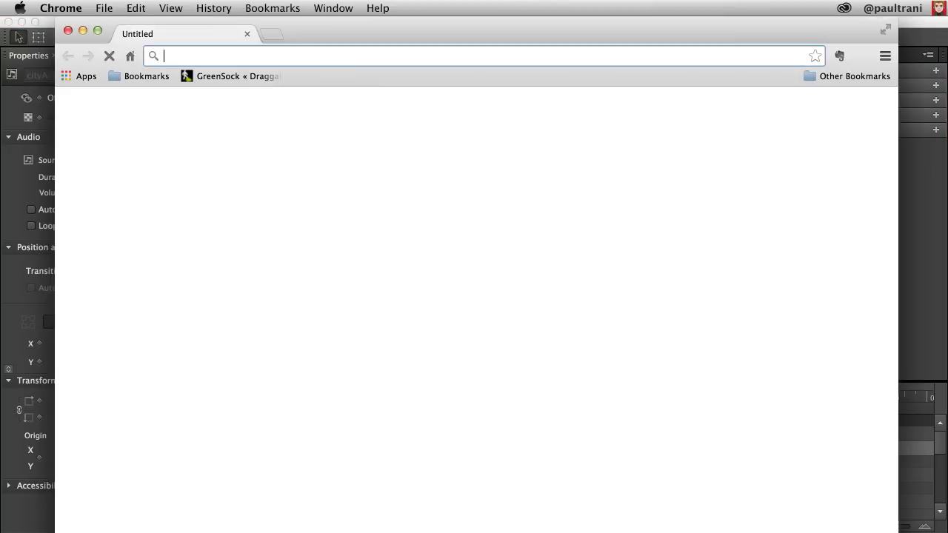
# Load the GreenSock Draggable demo page and fling the Throw demo elements around.
pyautogui.click(233, 75)
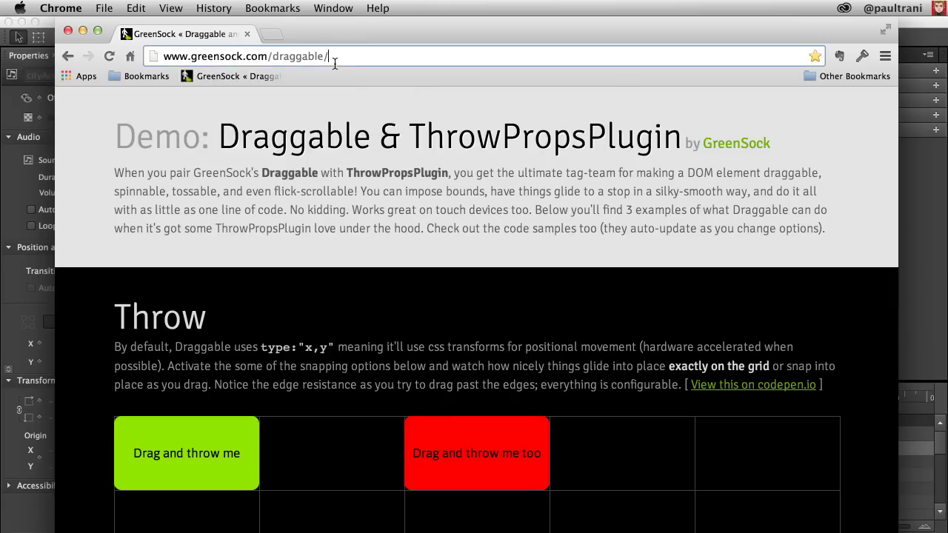
pyautogui.click(387, 58)
pyautogui.scroll(-5, 171, 200)
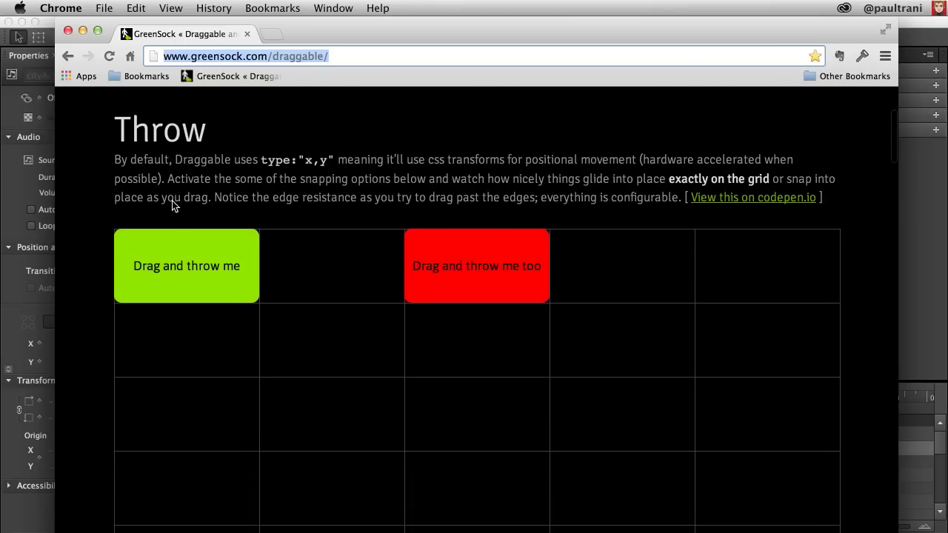
pyautogui.moveTo(194, 250); pyautogui.dragTo(368, 340)
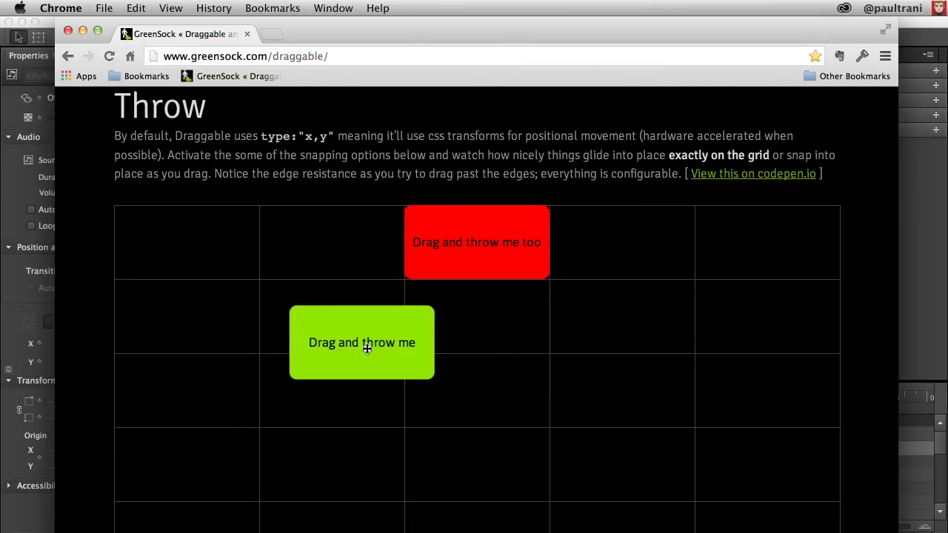
pyautogui.scroll(-3, 343, 326)
pyautogui.moveTo(343, 218); pyautogui.dragTo(229, 285)
pyautogui.scroll(3, 257, 259)
pyautogui.scroll(3, 258, 255)
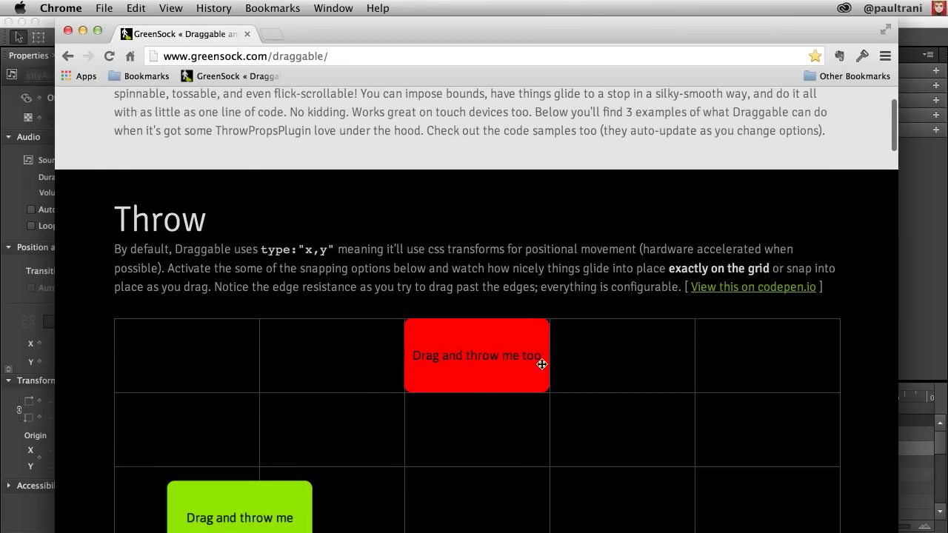
pyautogui.moveTo(541, 362); pyautogui.dragTo(662, 406)
pyautogui.scroll(-2, 564, 351)
pyautogui.scroll(-10, 564, 356)
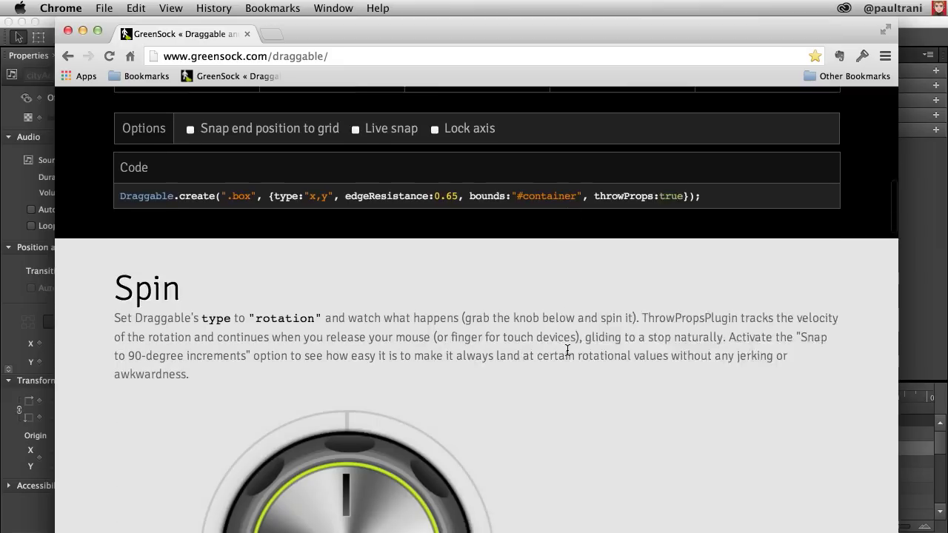
pyautogui.scroll(2, 563, 339)
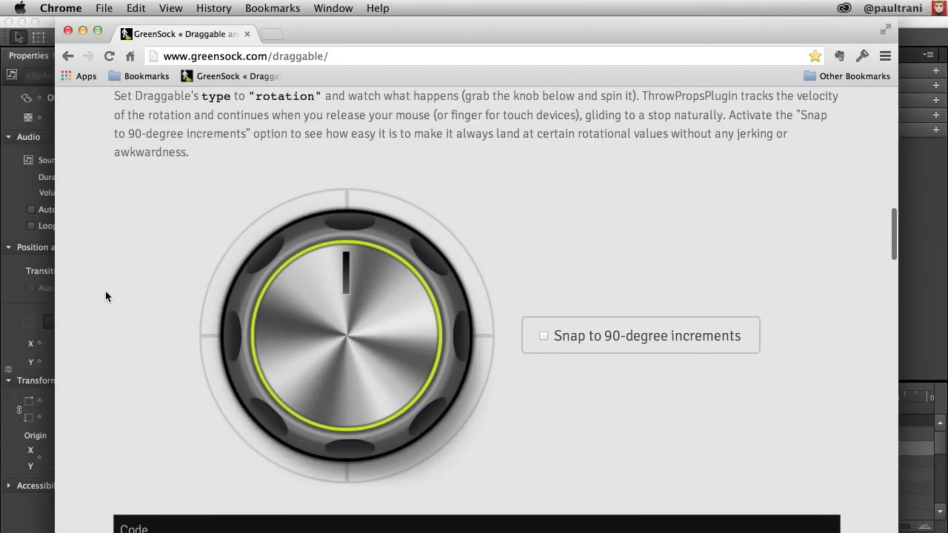
# Spin the Spin demo knob, select its rotation Draggable code line, and fling it again.
pyautogui.moveTo(346, 273); pyautogui.dragTo(383, 304)
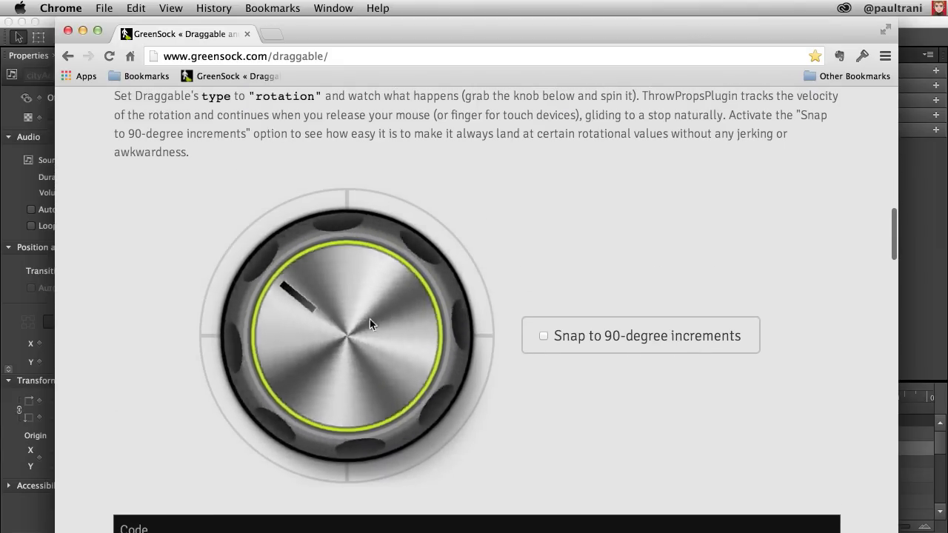
pyautogui.scroll(-1, 165, 244)
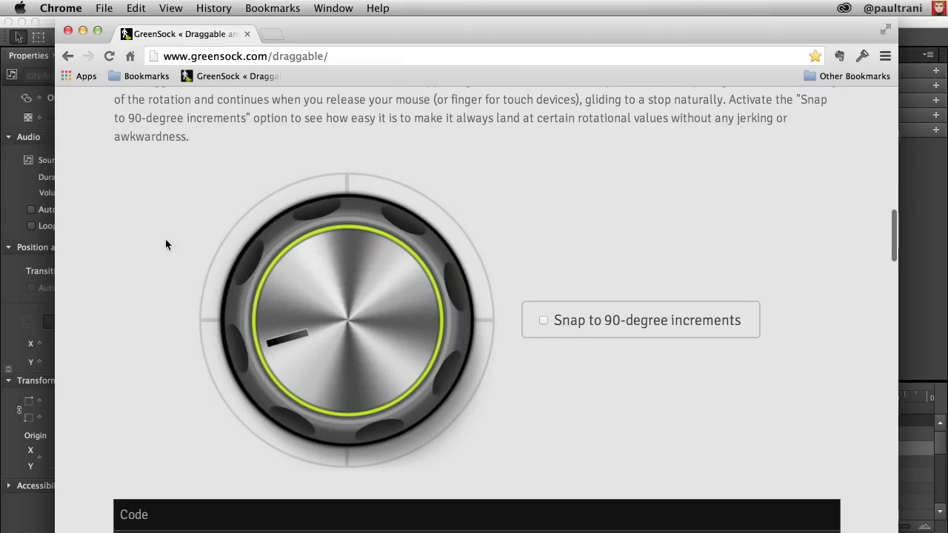
pyautogui.scroll(-5, 140, 273)
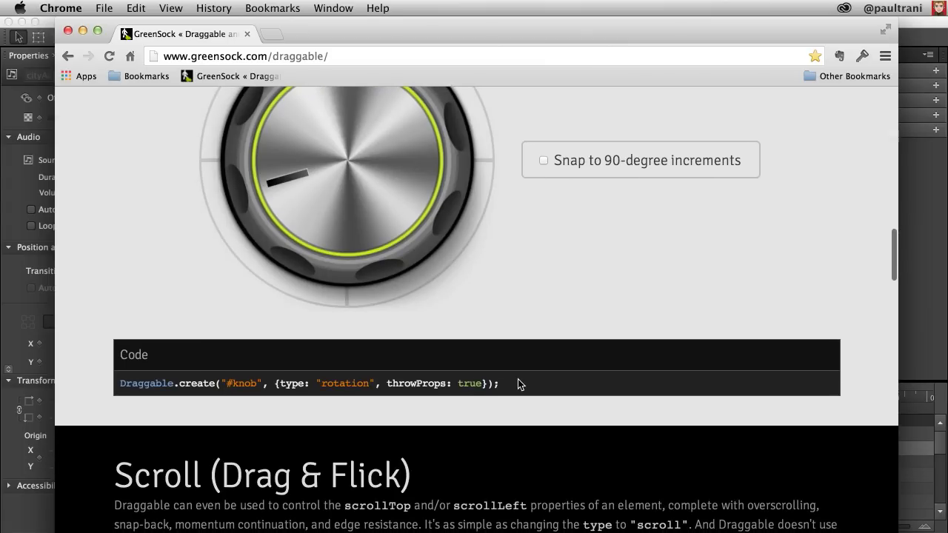
pyautogui.moveTo(518, 382); pyautogui.dragTo(122, 383)
pyautogui.press('super+c')
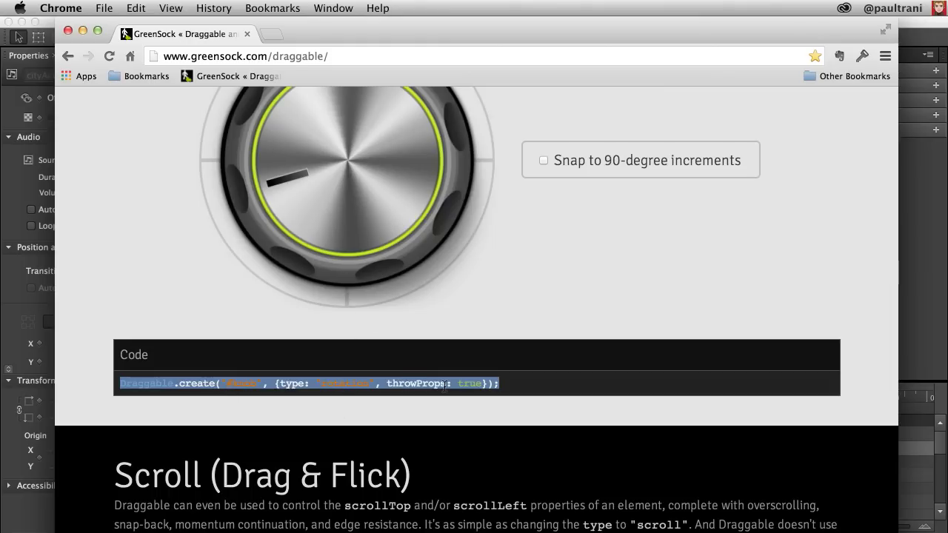
pyautogui.moveTo(284, 187); pyautogui.dragTo(426, 235)
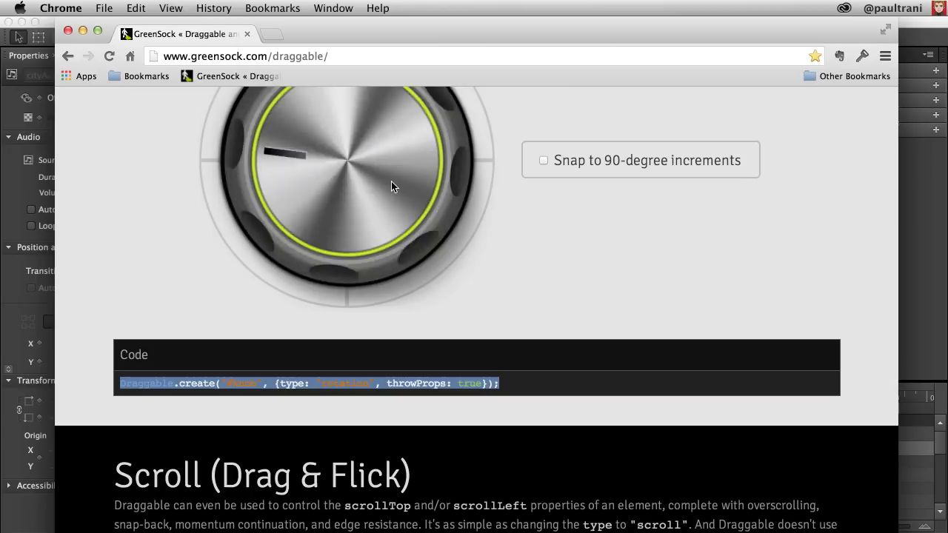
pyautogui.moveTo(305, 219); pyautogui.dragTo(269, 272)
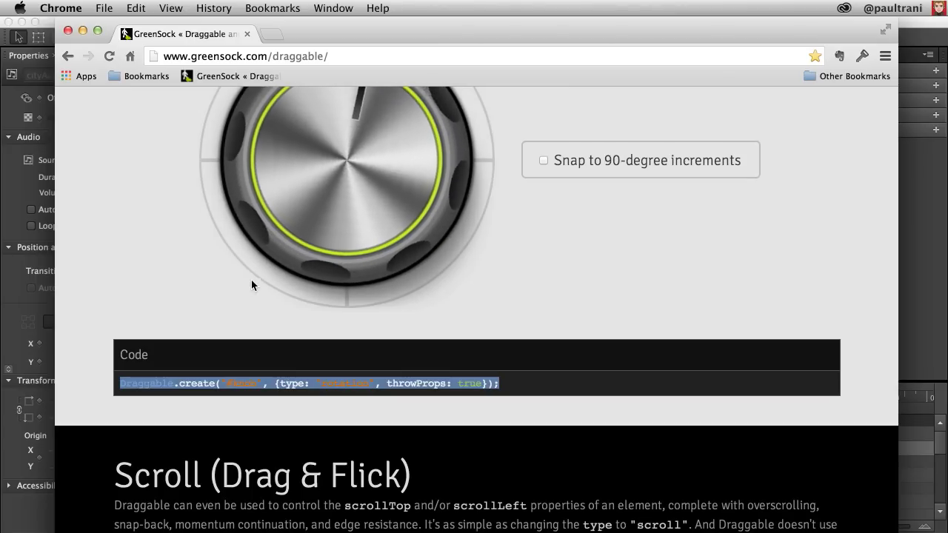
# Open the Club GreenSock page and browse the Green, Shockingly Green and Business Green tiers.
pyautogui.scroll(-10, 163, 356)
pyautogui.click(166, 177)
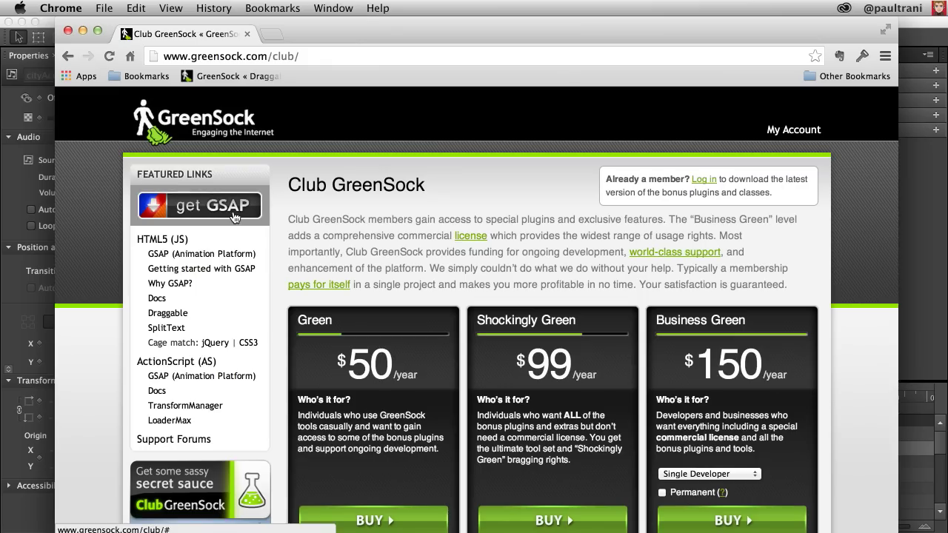
pyautogui.scroll(-1, 516, 267)
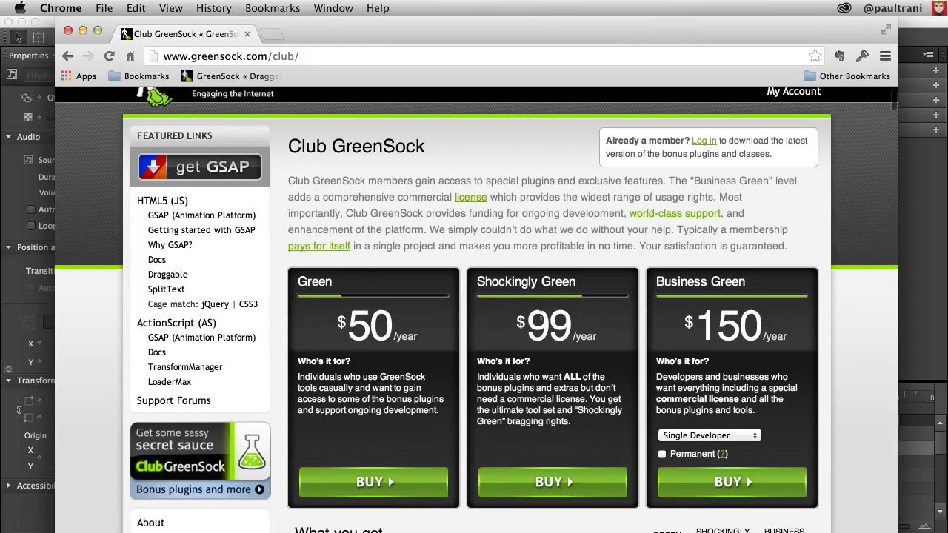
pyautogui.scroll(-10, 560, 421)
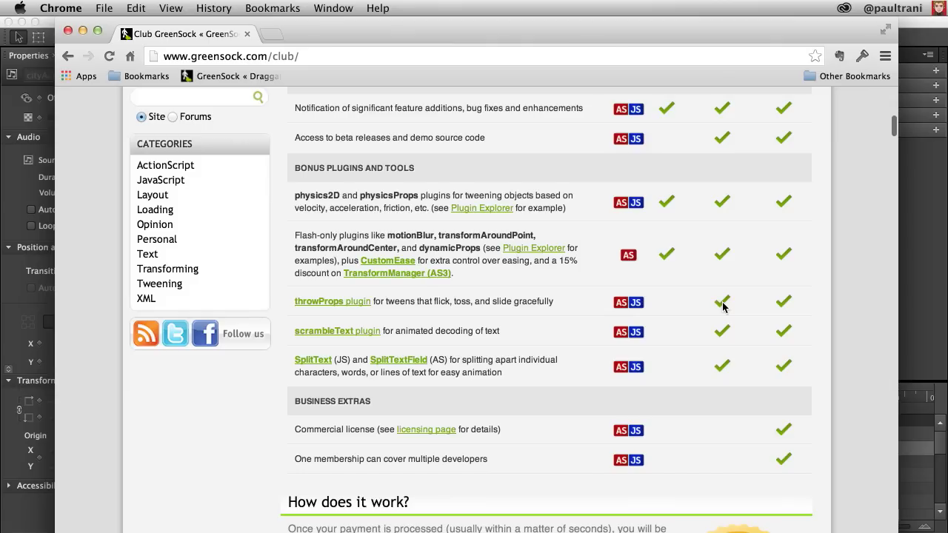
pyautogui.scroll(10, 723, 306)
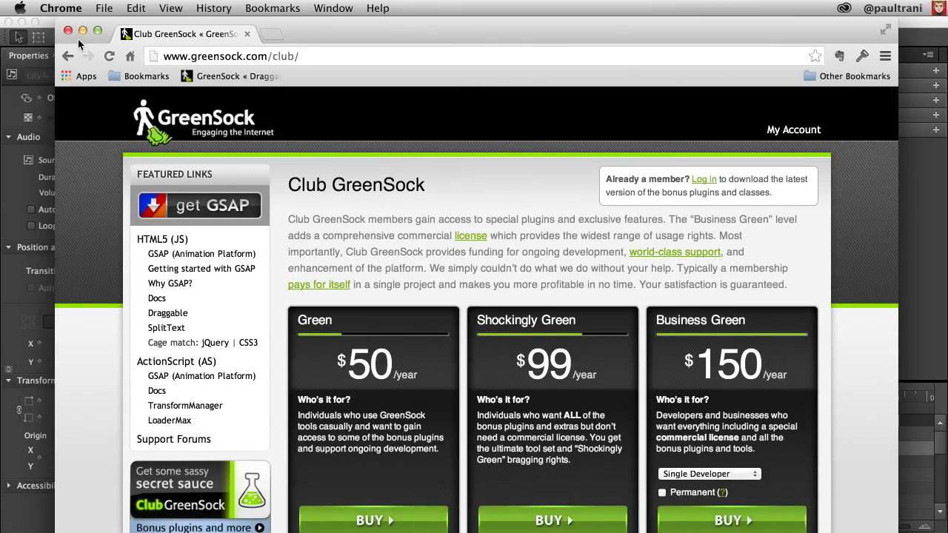
pyautogui.click(82, 30)
# Import Draggable.min.js, ThrowPropsPlugin.min.js and TweenMax.min.js from the js folder into Library Scripts.
pyautogui.click(830, 121)
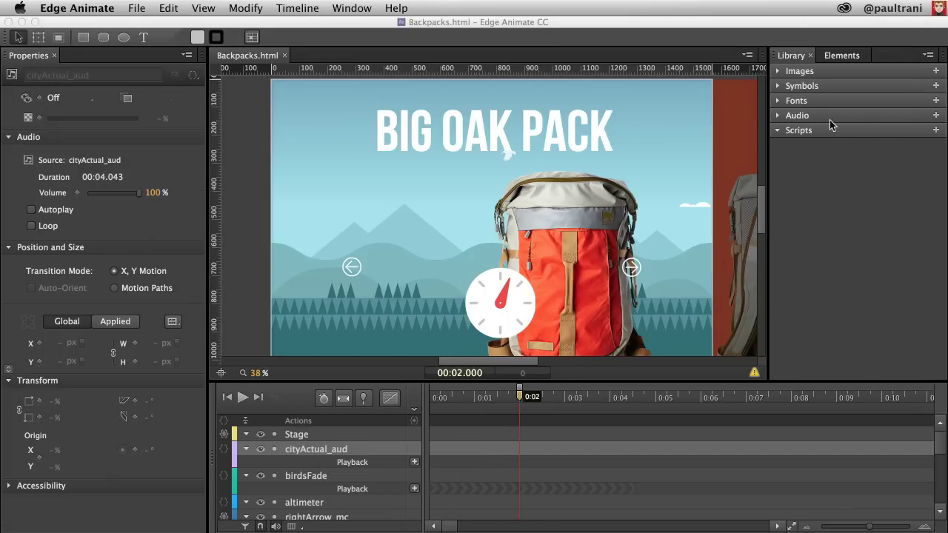
pyautogui.click(936, 132)
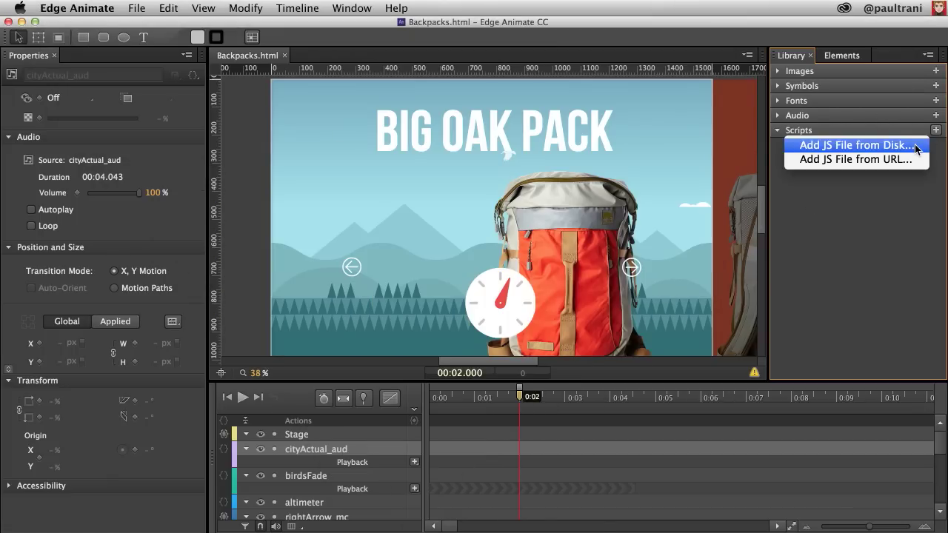
pyautogui.click(916, 149)
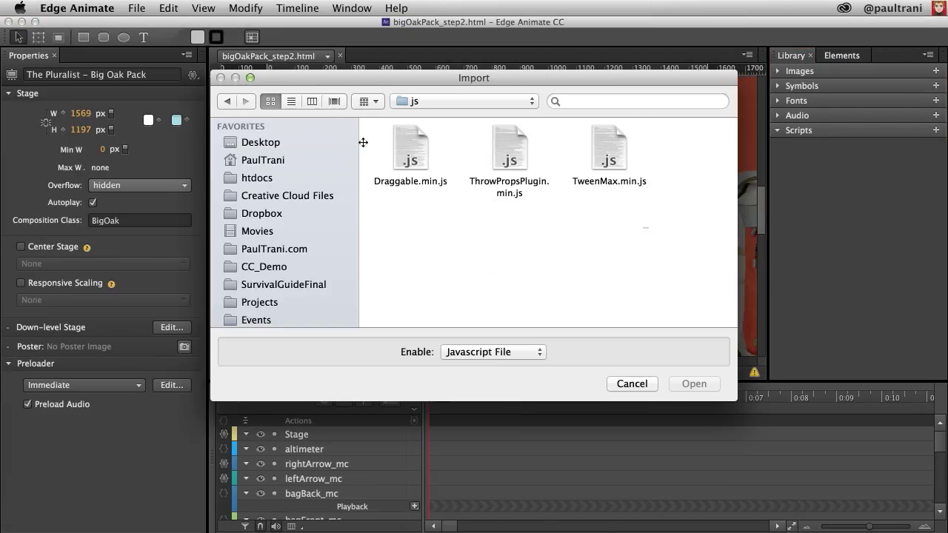
pyautogui.press('super+a')
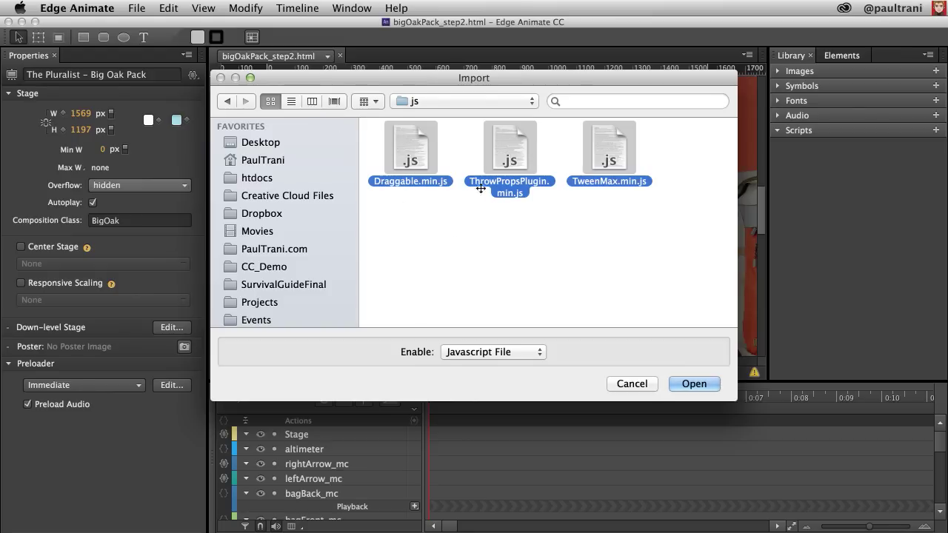
pyautogui.click(696, 384)
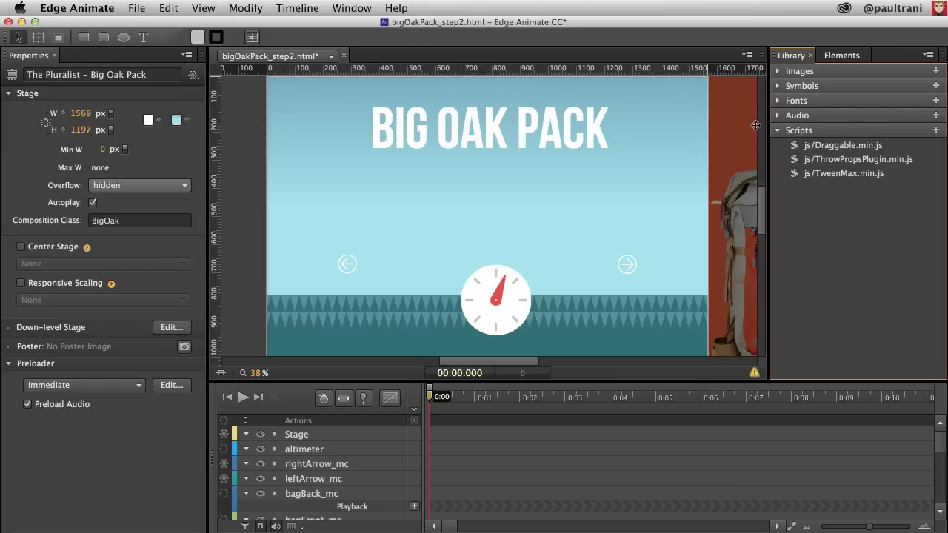
pyautogui.click(822, 57)
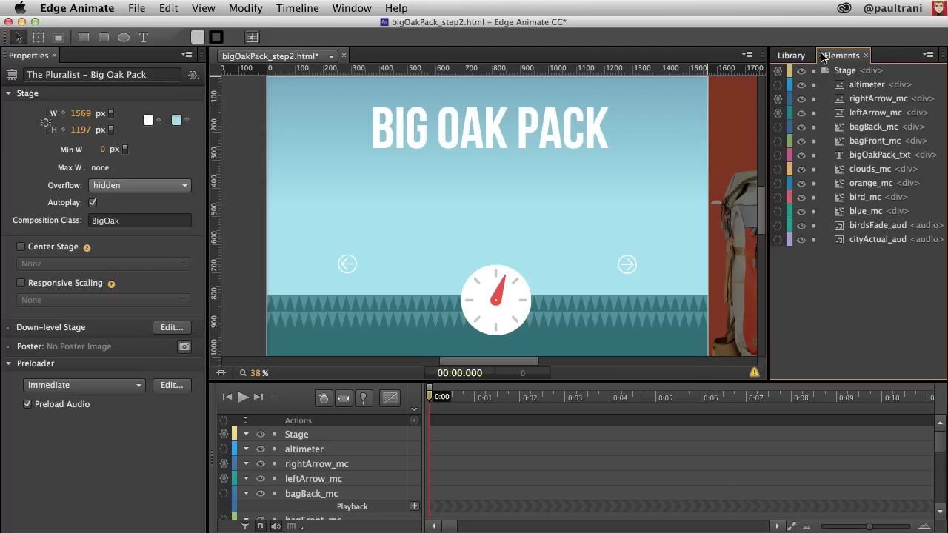
# Drill into bagFront_mc to altimeterInfographic and list its available Actions events.
pyautogui.click(859, 130)
pyautogui.click(841, 142)
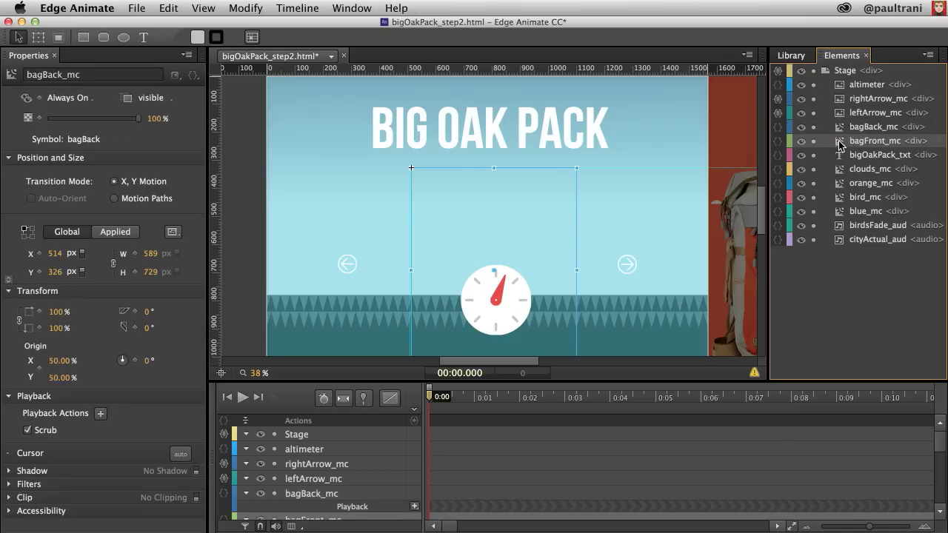
pyautogui.doubleClick(839, 141)
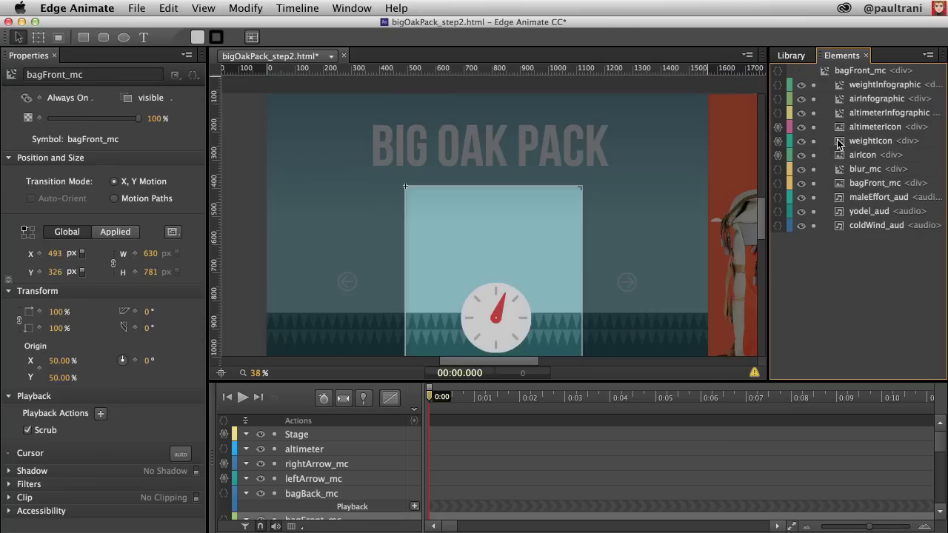
pyautogui.click(840, 114)
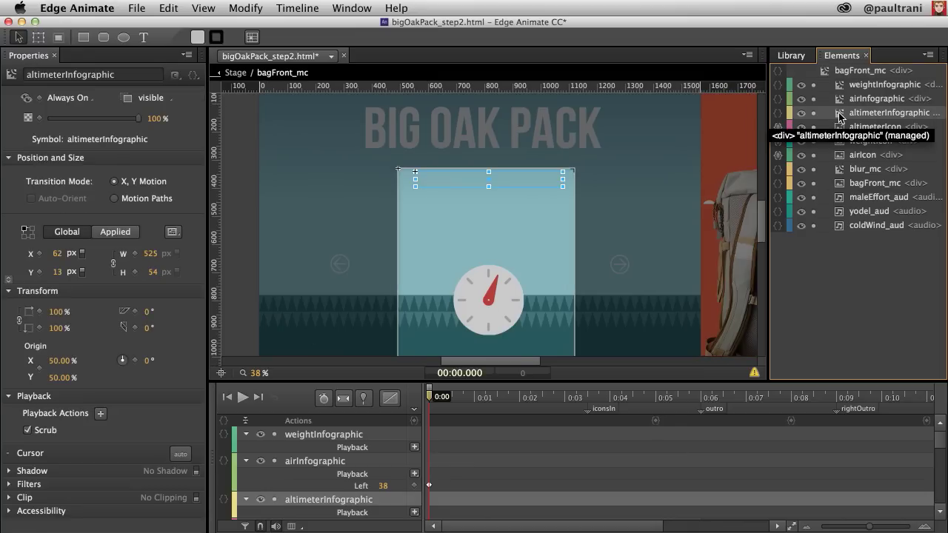
pyautogui.doubleClick(841, 115)
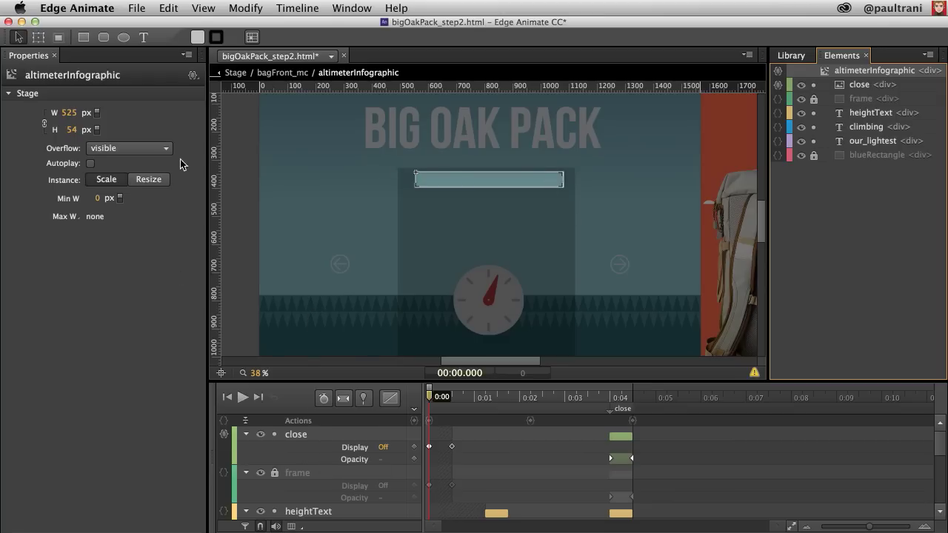
pyautogui.click(193, 74)
pyautogui.click(16, 71)
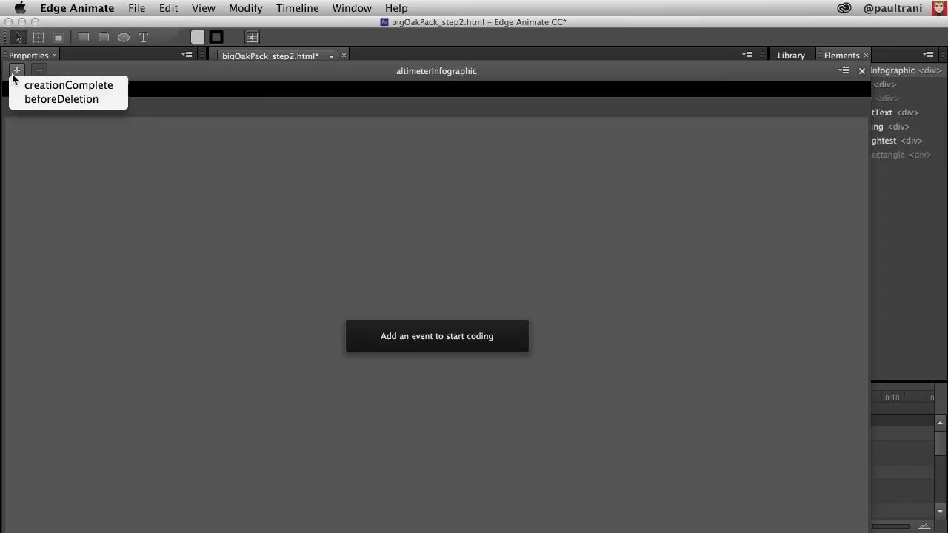
# Add a creationComplete handler and paste the Draggable.create code over the placeholder comment.
pyautogui.click(21, 88)
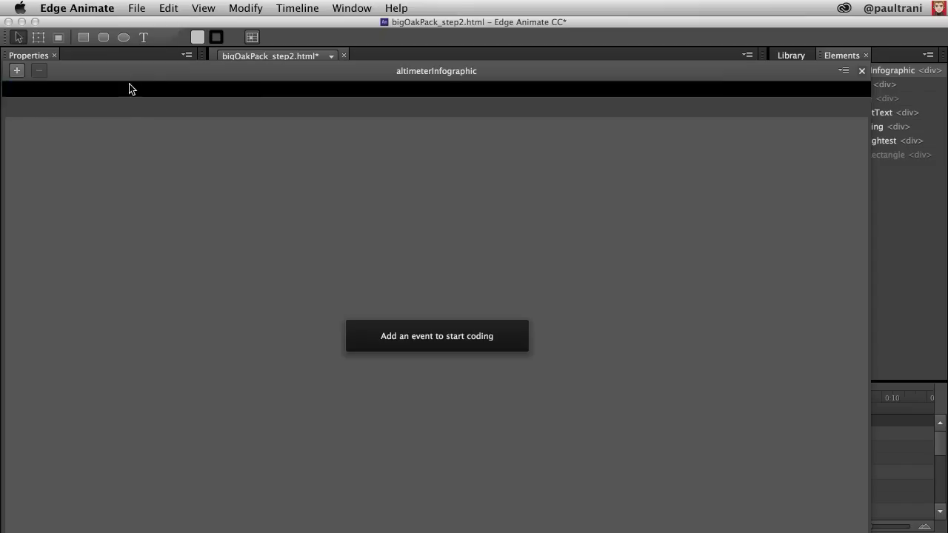
pyautogui.moveTo(166, 72); pyautogui.dragTo(210, 45)
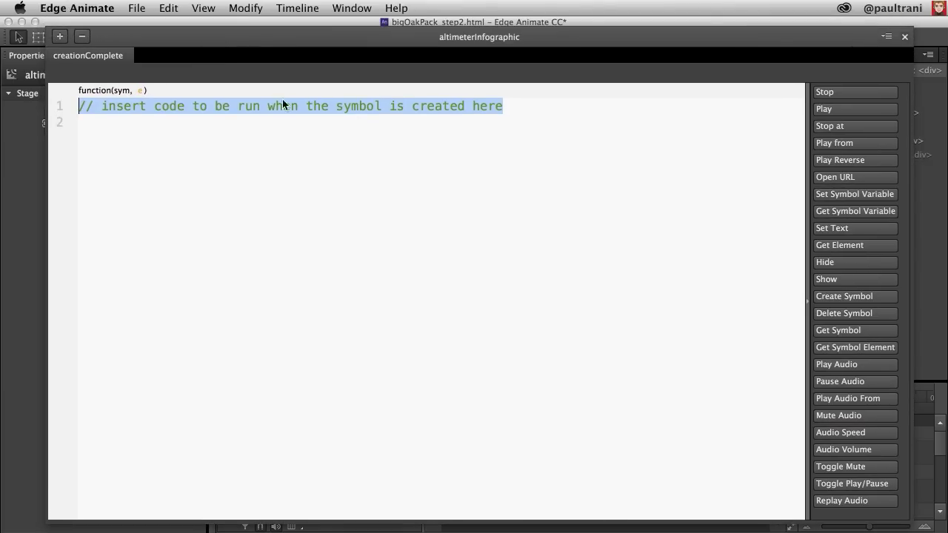
pyautogui.click(517, 113)
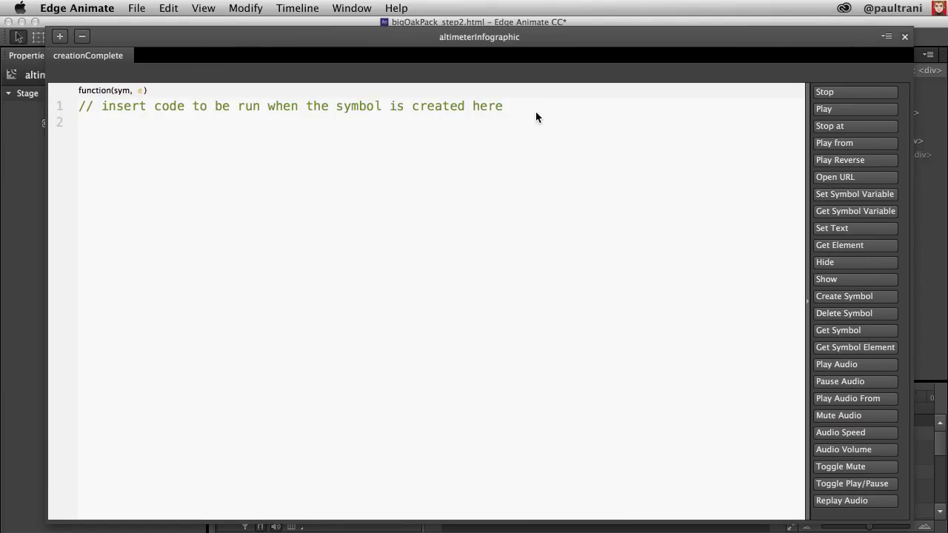
pyautogui.press('super+a')
pyautogui.press('super+v')
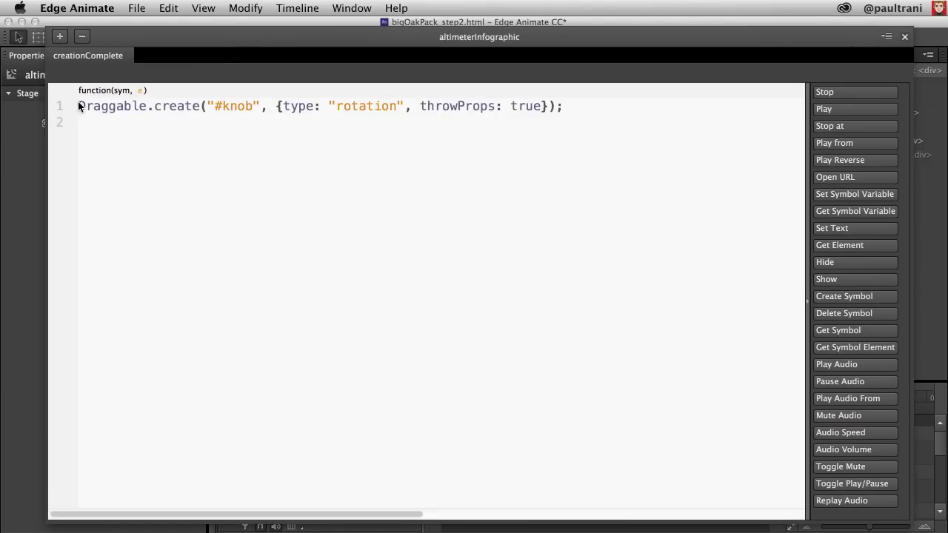
pyautogui.moveTo(79, 104); pyautogui.dragTo(78, 123)
pyautogui.click(89, 142)
# Edit the pasted code, replacing the selected first line with 'drag'.
pyautogui.doubleClick(231, 104)
pyautogui.doubleClick(362, 105)
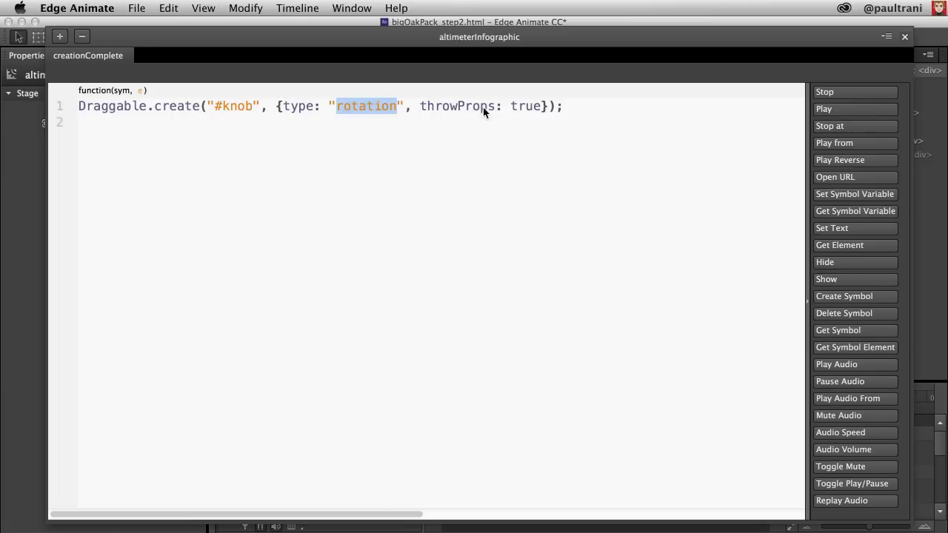
pyautogui.click(605, 106)
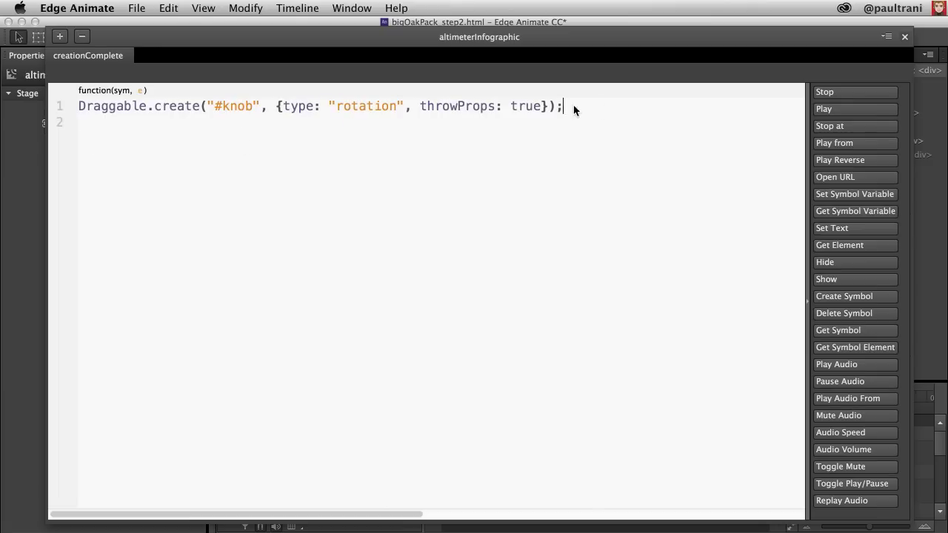
pyautogui.moveTo(573, 105); pyautogui.dragTo(4, 87)
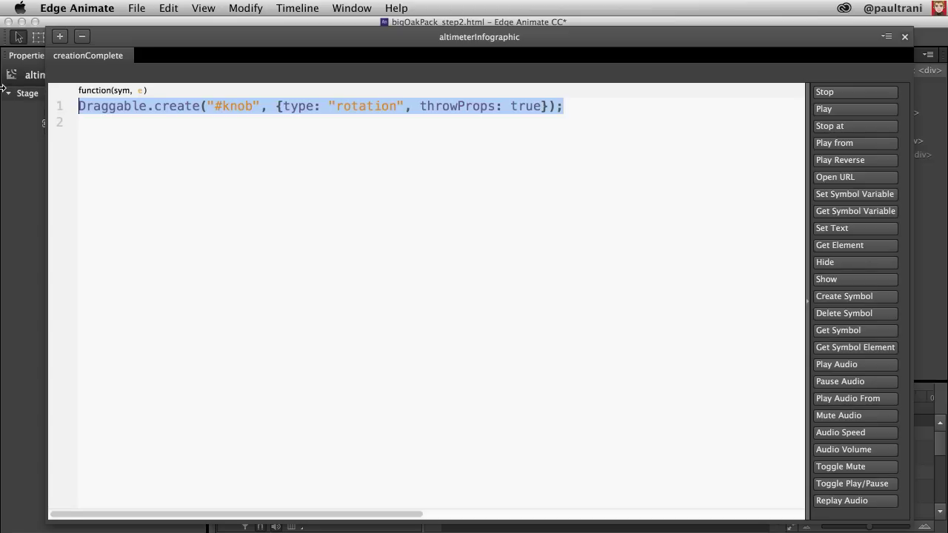
pyautogui.write('drag')
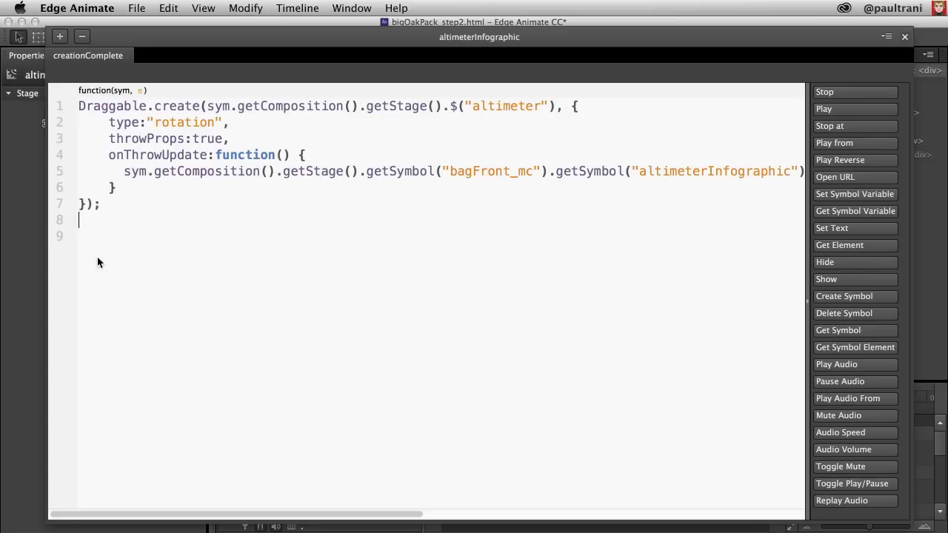
# Check the altimeter target, rotation type, throwProps:true and onThrowUpdate block, then close the editor.
pyautogui.moveTo(208, 108); pyautogui.dragTo(517, 105)
pyautogui.doubleClick(516, 106)
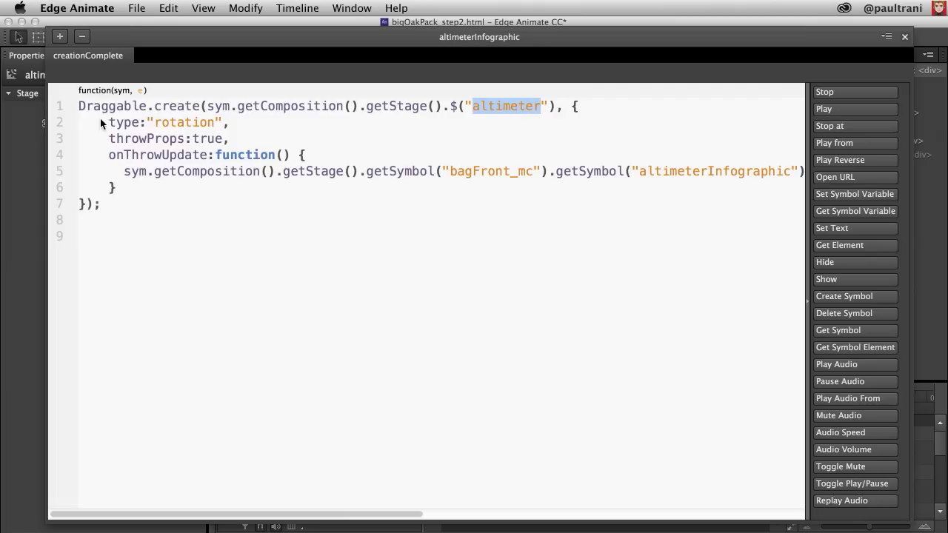
pyautogui.moveTo(101, 123); pyautogui.dragTo(322, 122)
pyautogui.moveTo(109, 138); pyautogui.dragTo(222, 139)
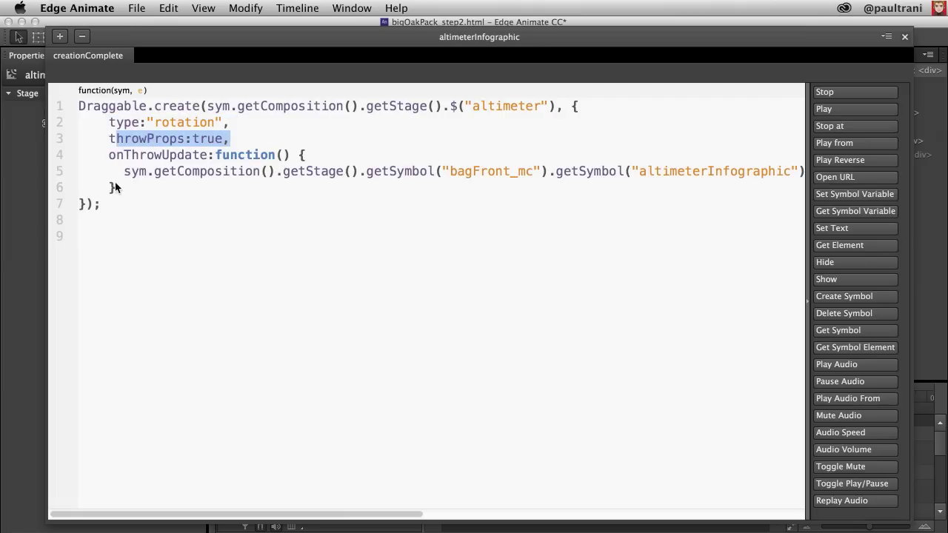
pyautogui.moveTo(109, 155); pyautogui.dragTo(127, 188)
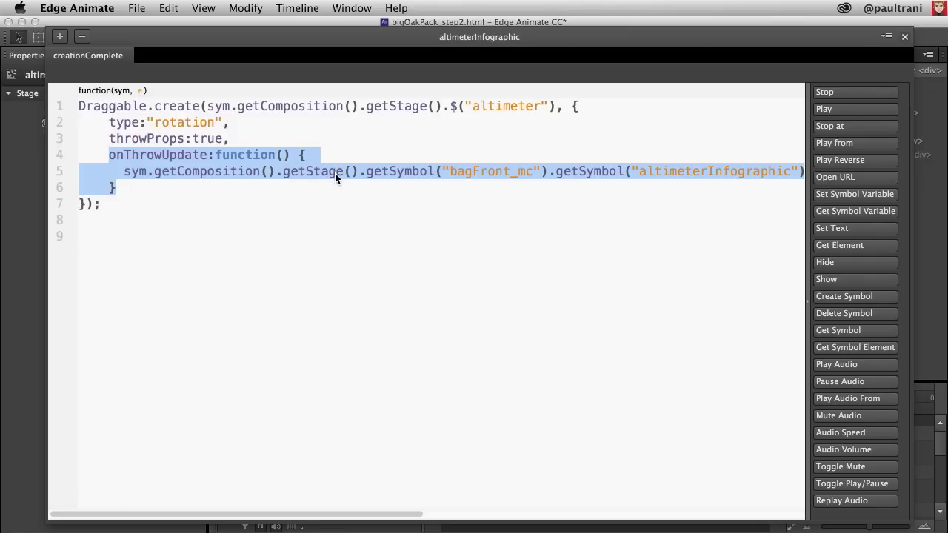
pyautogui.hscroll(10, 437, 182)
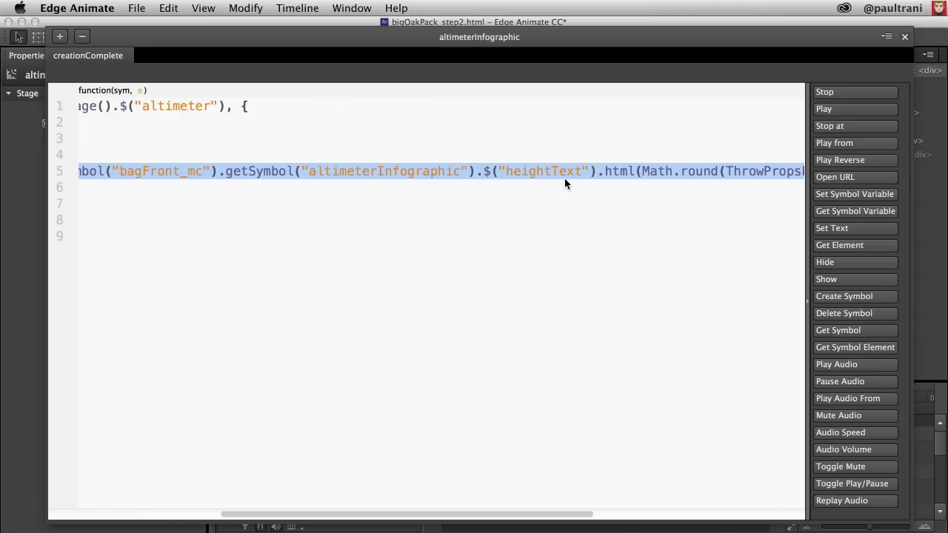
pyautogui.hscroll(5, 564, 179)
pyautogui.hscroll(-14, 561, 177)
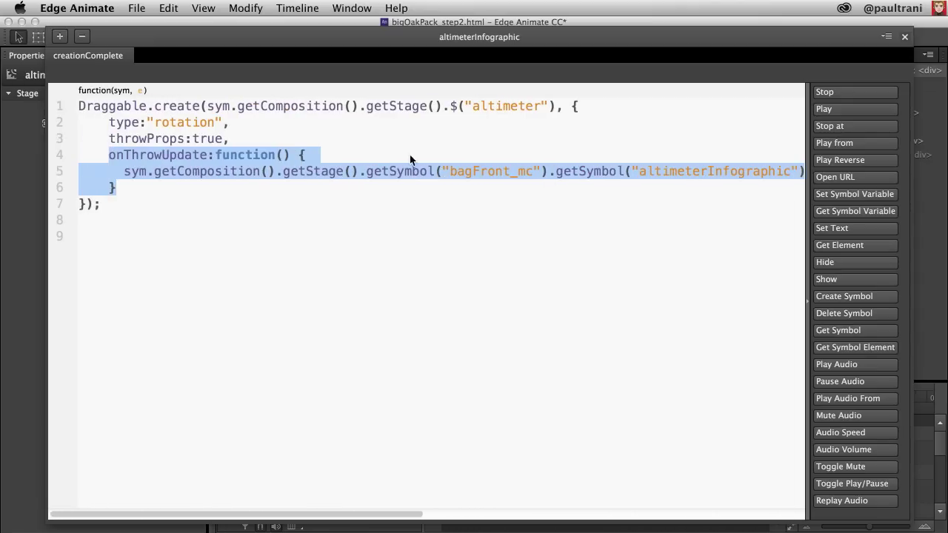
pyautogui.click(169, 144)
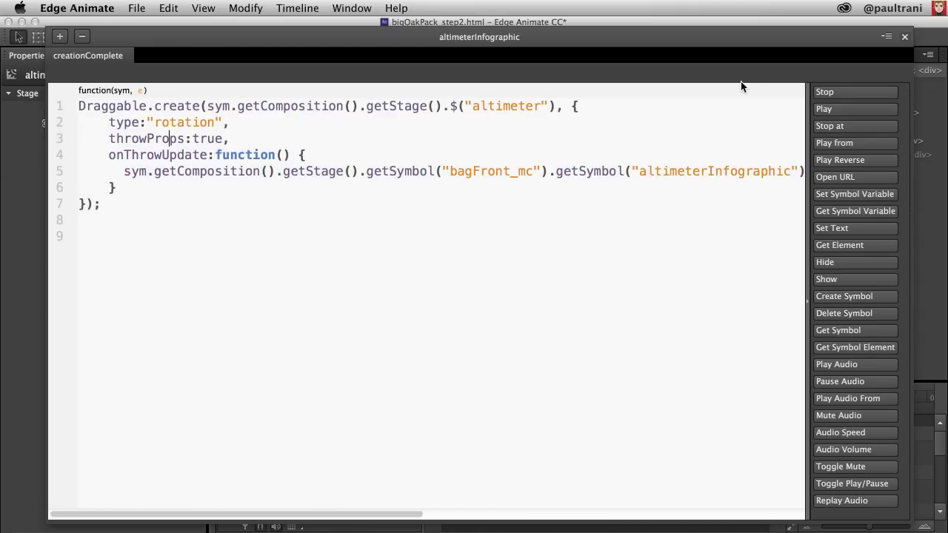
pyautogui.click(904, 36)
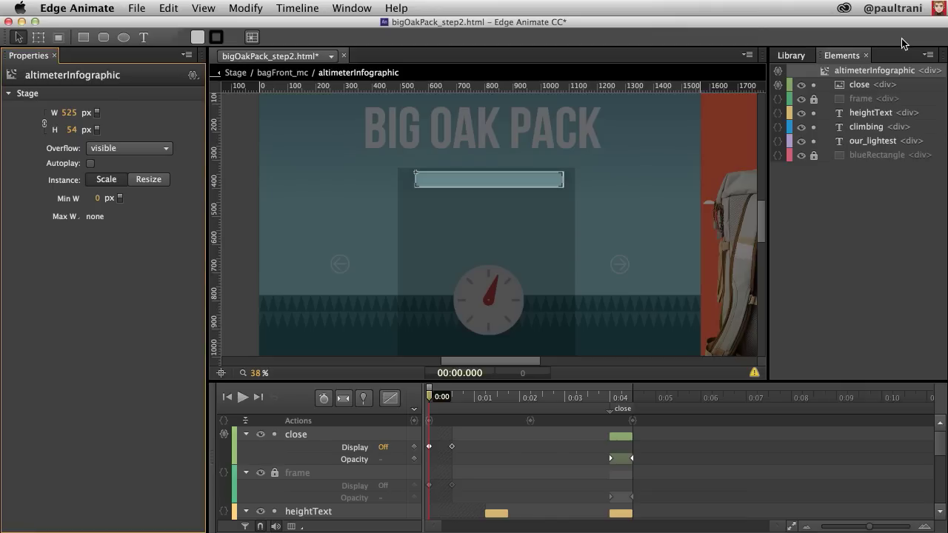
# Return from altimeterInfographic to the main stage and deselect everything to show Stage properties.
pyautogui.click(789, 55)
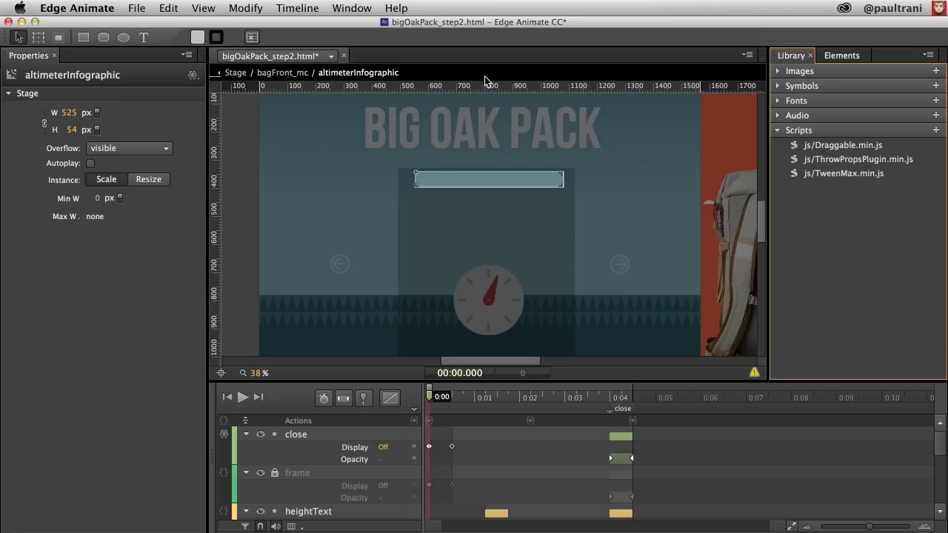
pyautogui.click(237, 194)
pyautogui.click(234, 75)
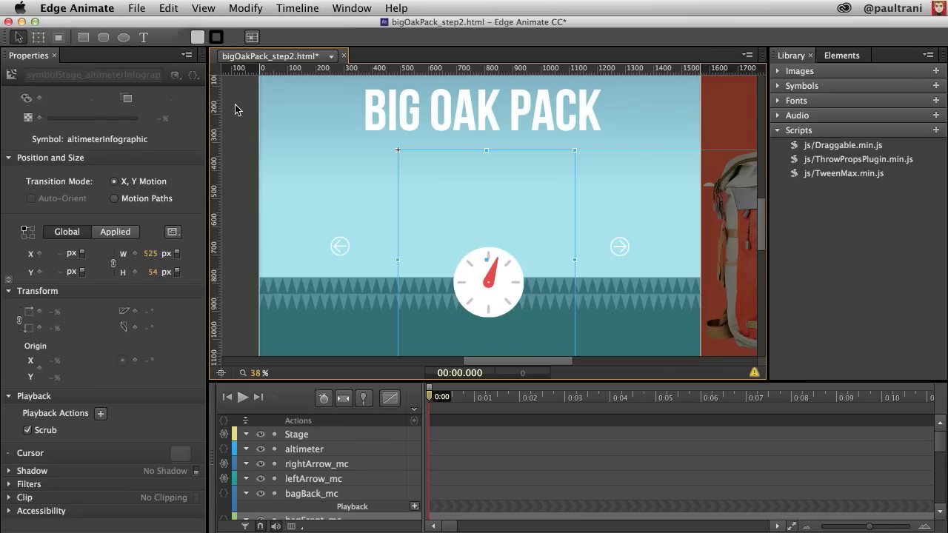
pyautogui.click(233, 104)
pyautogui.click(239, 185)
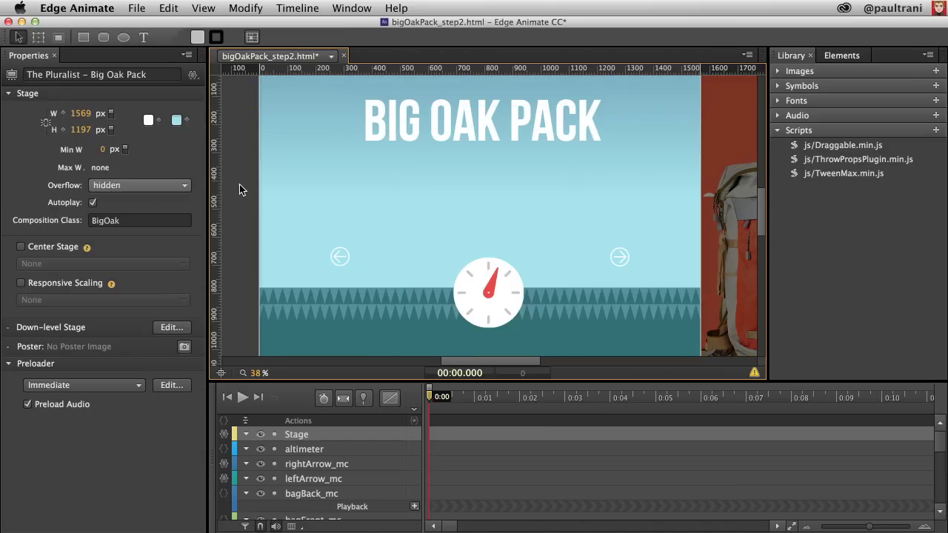
# Set Responsive Scaling and Center Stage both to Both, then preview in Chrome.
pyautogui.click(21, 282)
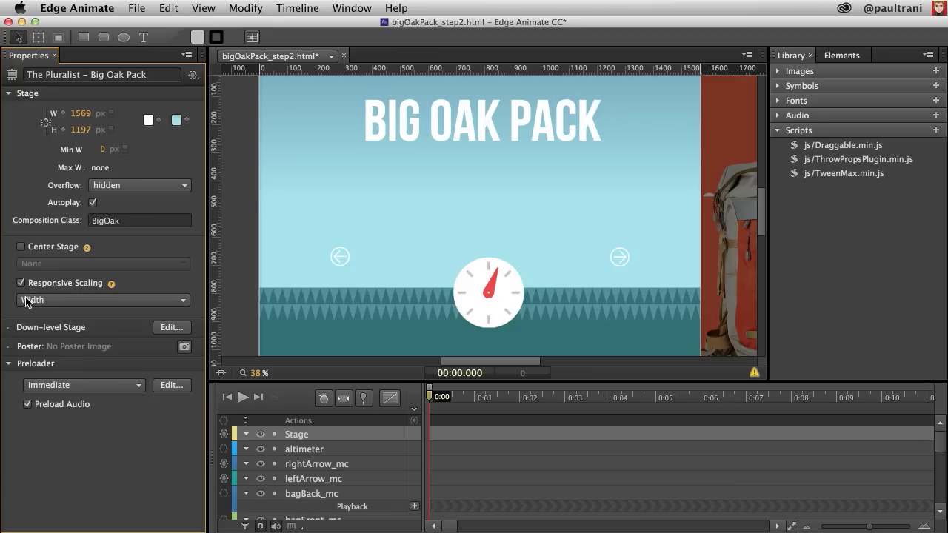
pyautogui.click(97, 300)
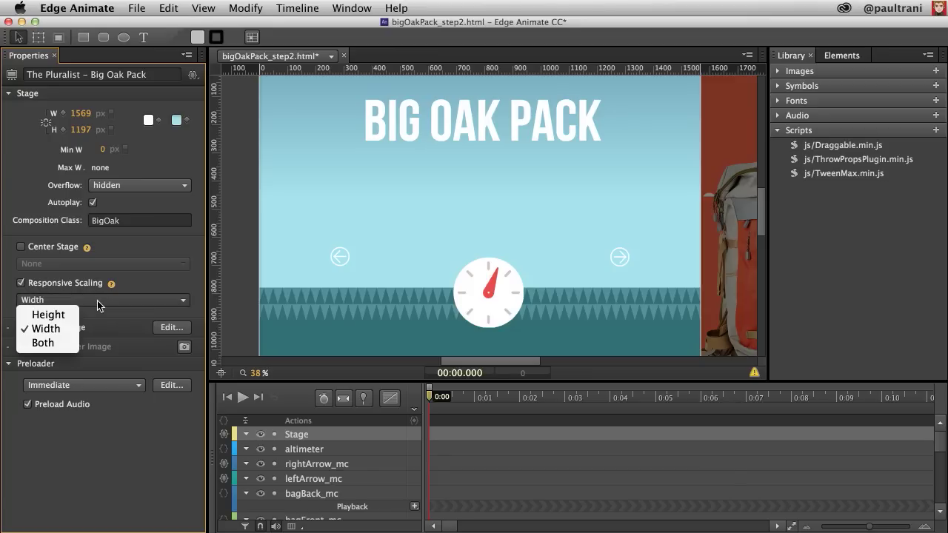
pyautogui.click(60, 342)
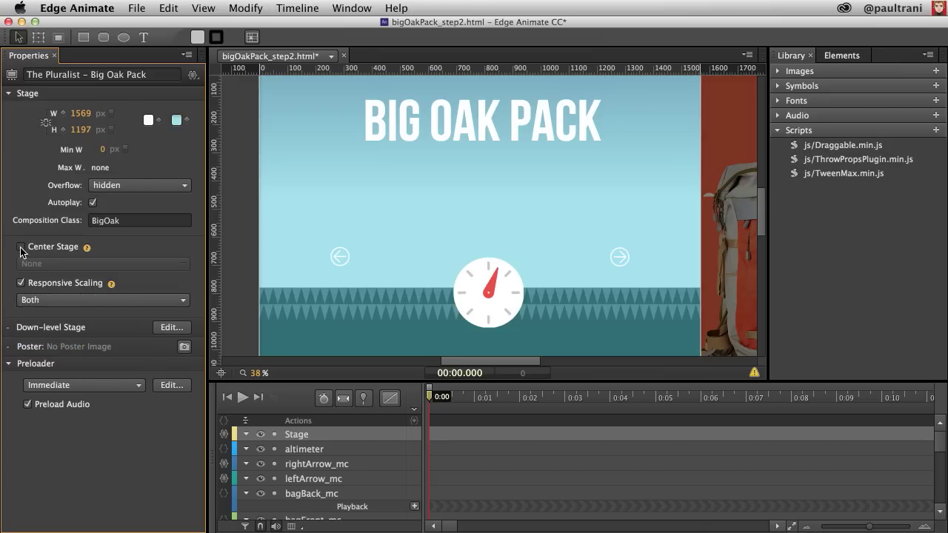
pyautogui.click(21, 249)
pyautogui.click(53, 265)
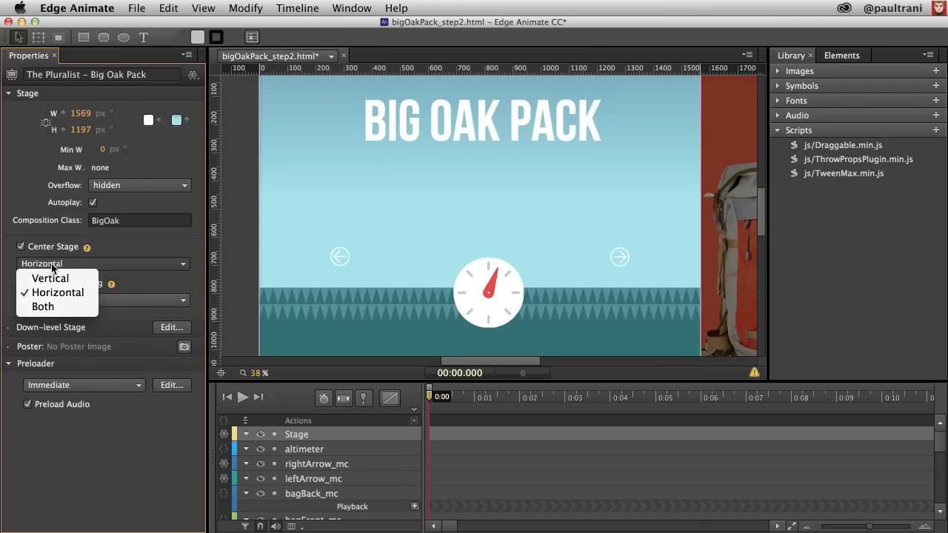
pyautogui.click(57, 307)
pyautogui.press('super+Return')
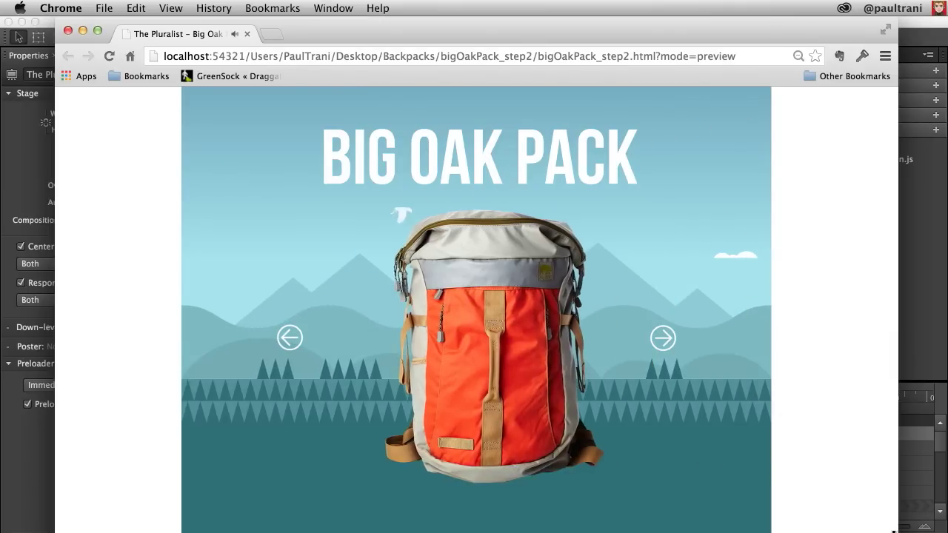
# Resize the Chrome preview and spin the altimeter dial to test the Climbing height readout.
pyautogui.moveTo(893, 530); pyautogui.dragTo(554, 386)
pyautogui.click(655, 335)
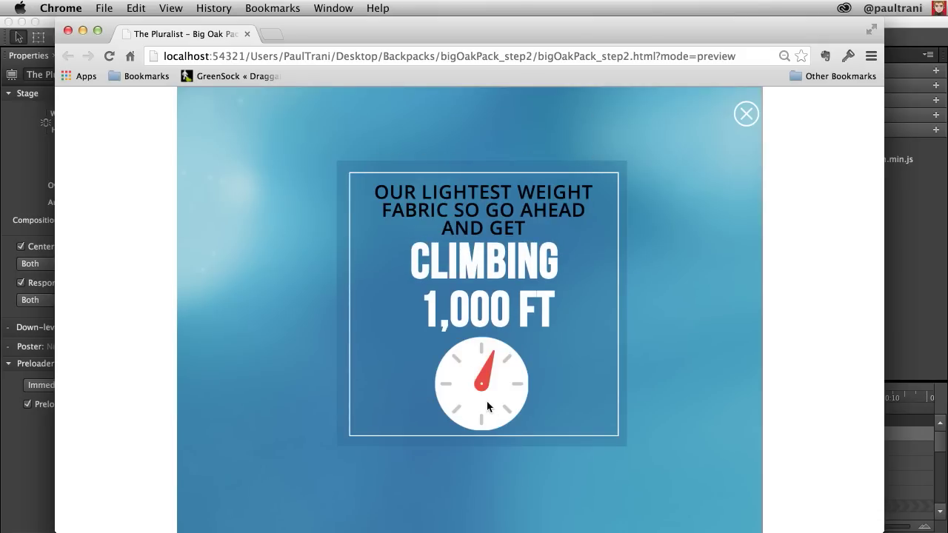
pyautogui.moveTo(514, 404)
pyautogui.mouseDown()
pyautogui.moveTo(428, 404)
pyautogui.moveTo(508, 420)
pyautogui.mouseUp()
pyautogui.moveTo(439, 412); pyautogui.dragTo(495, 394)
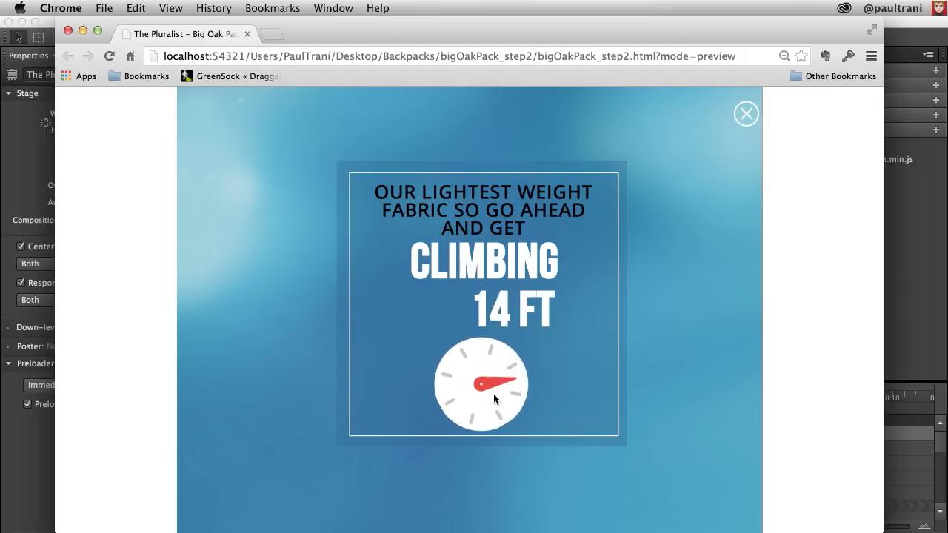